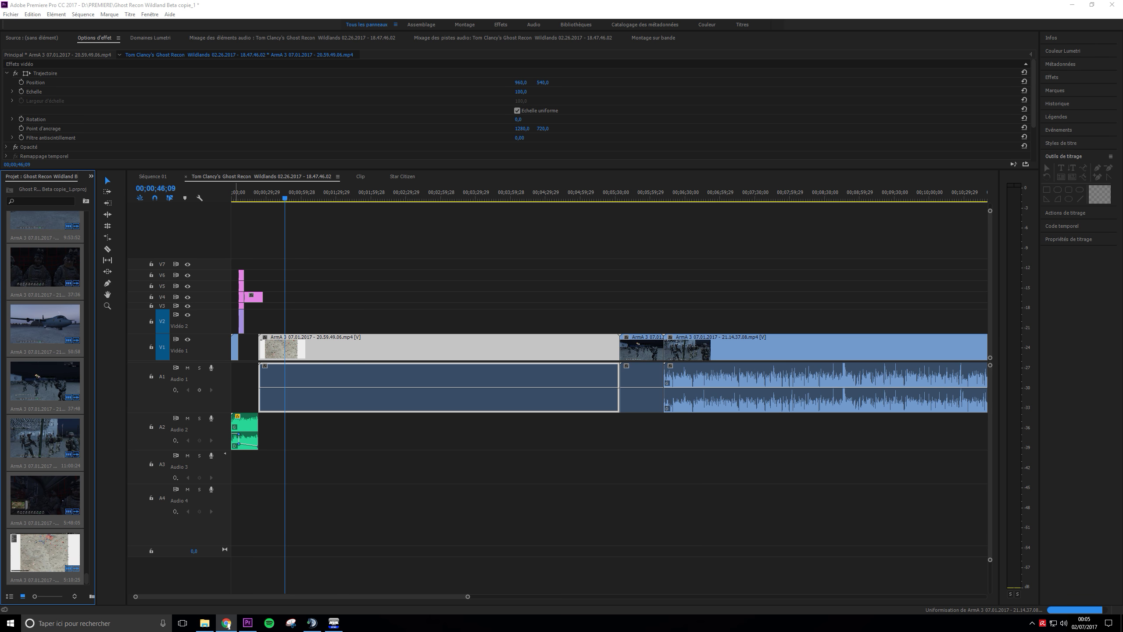
pyautogui.hotkey('alt', 'Tab')
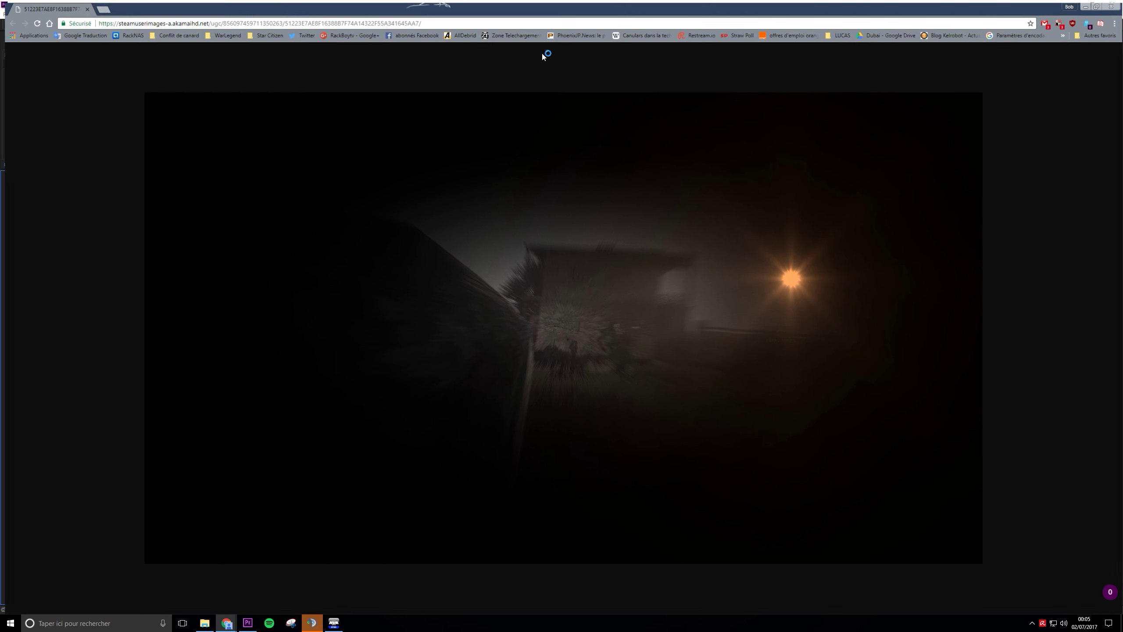
pyautogui.hotkey('alt', 'Tab')
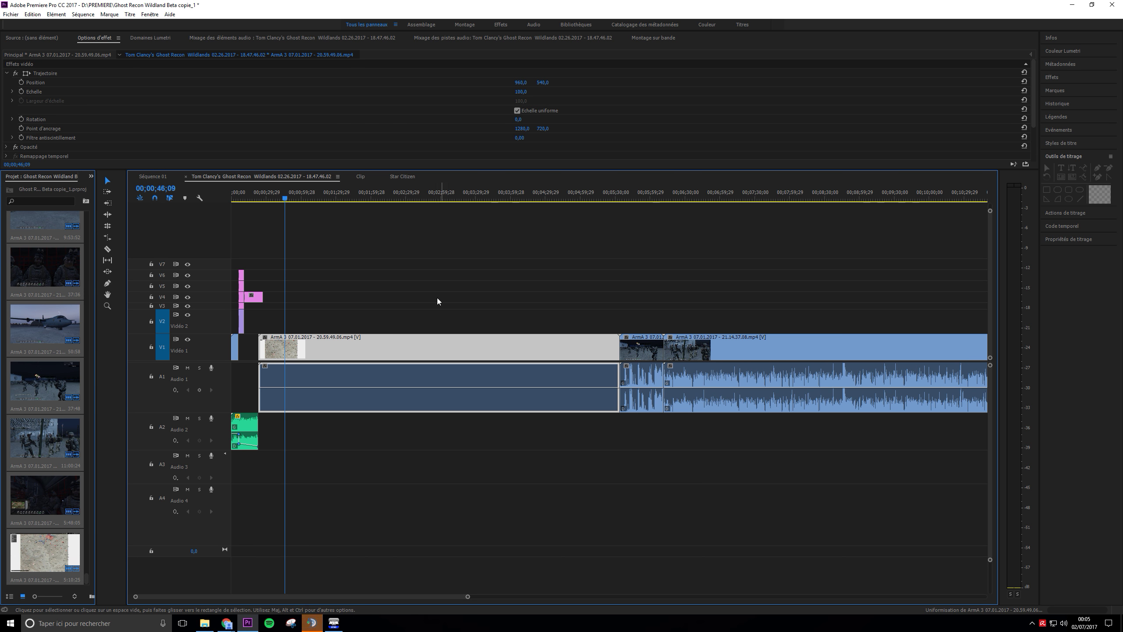
# - Move the ArmA 3 clip 20.59.49.06 earlier so it starts right after the intro clip on track V1
pyautogui.click(372, 343)
pyautogui.moveTo(300, 355); pyautogui.dragTo(281, 357)
pyautogui.click(236, 195)
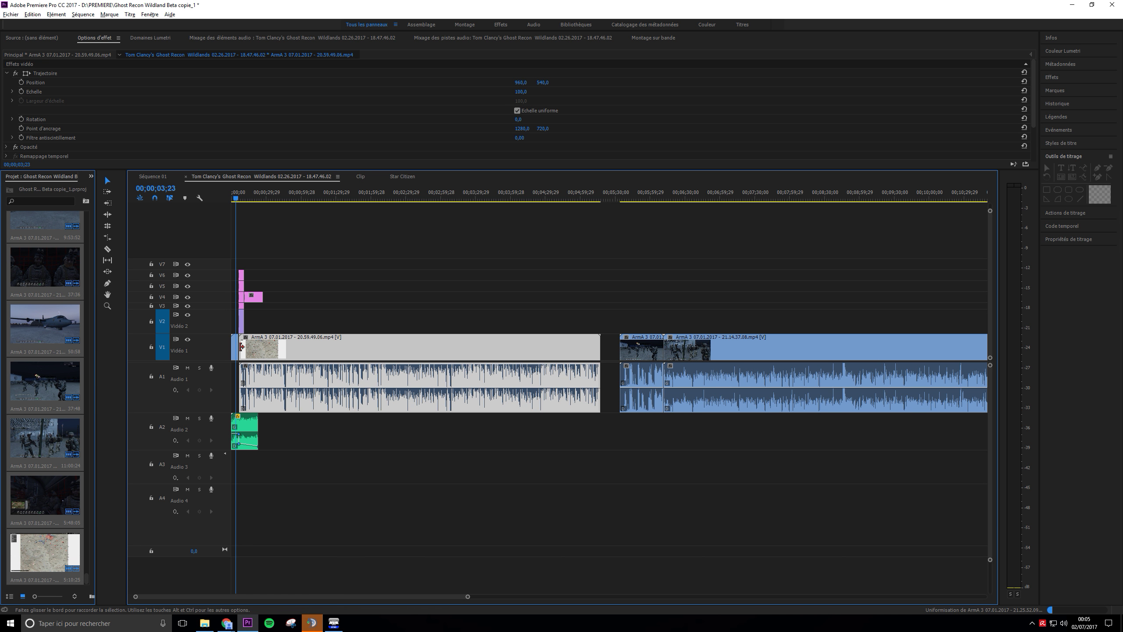
pyautogui.press('=')
pyautogui.press('=')
pyautogui.press('=')
pyautogui.scroll(2, 264, 374)
pyautogui.moveTo(321, 357); pyautogui.dragTo(317, 357)
# - Ripple-delete the gap between the ArmA 3 clip 20.59.49.06 and the clip that follows it
pyautogui.scroll(-6, 401, 346)
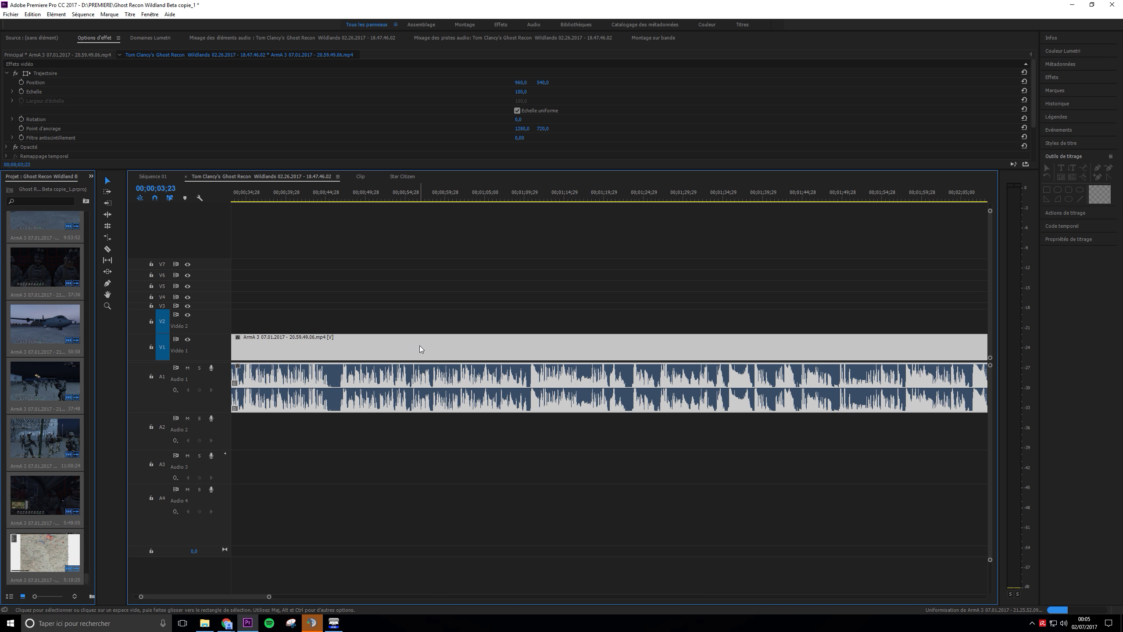
pyautogui.scroll(-5, 431, 346)
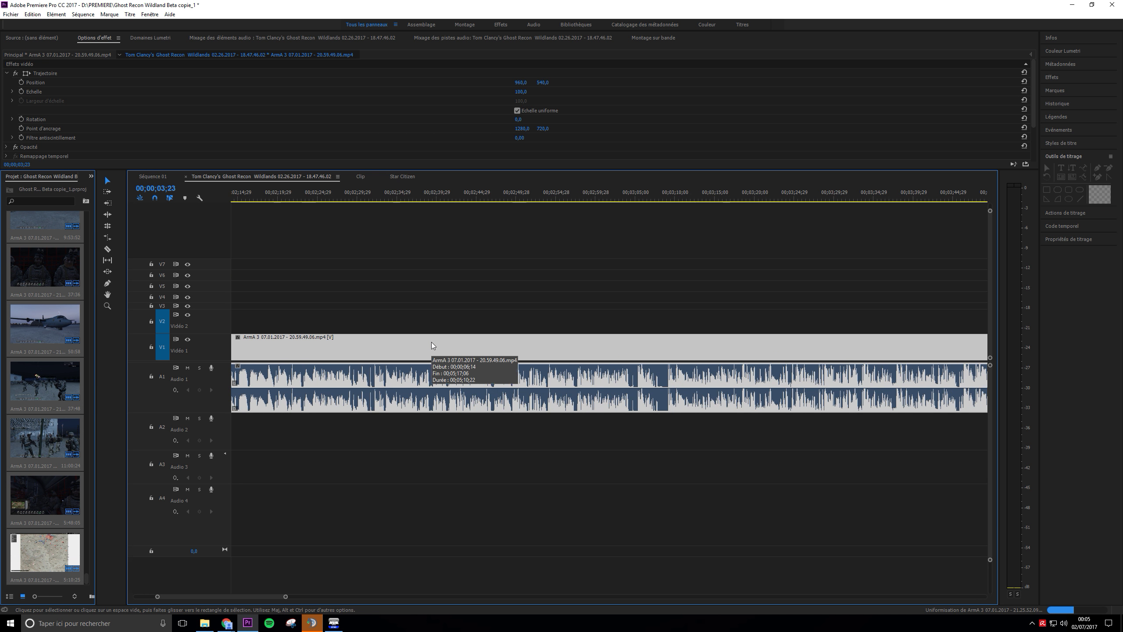
pyautogui.scroll(-5, 432, 346)
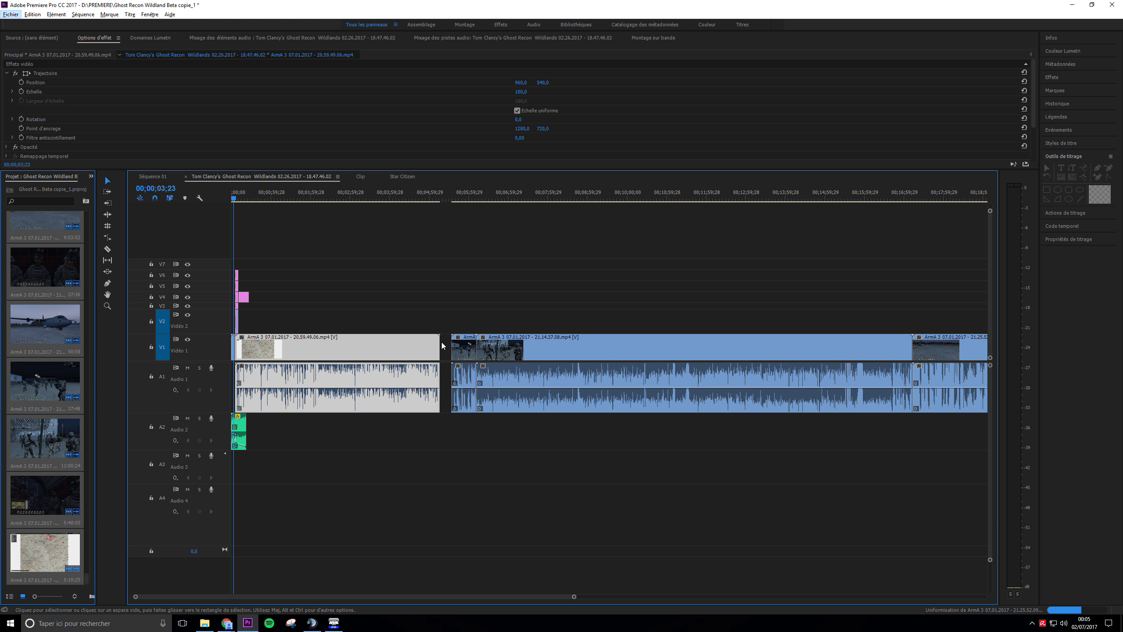
pyautogui.click(444, 345)
pyautogui.rightClick(444, 346)
pyautogui.click(467, 349)
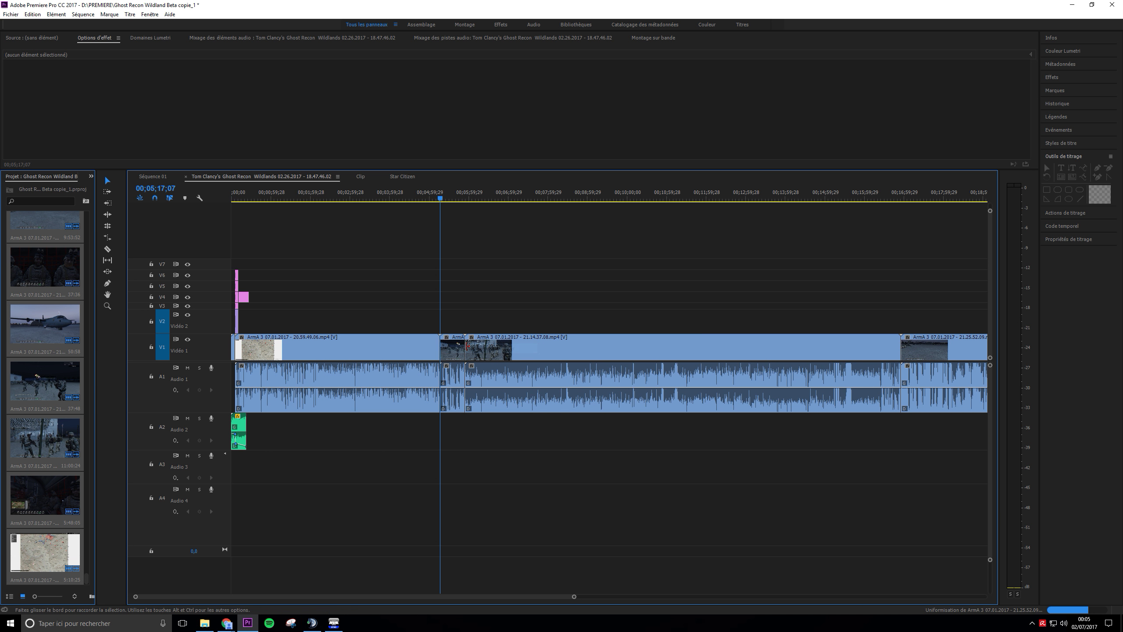
# - Move the playhead to 00;06;35;02, give the upper panels more height and place the floating Program monitor over them
pyautogui.moveTo(427, 198); pyautogui.dragTo(479, 197)
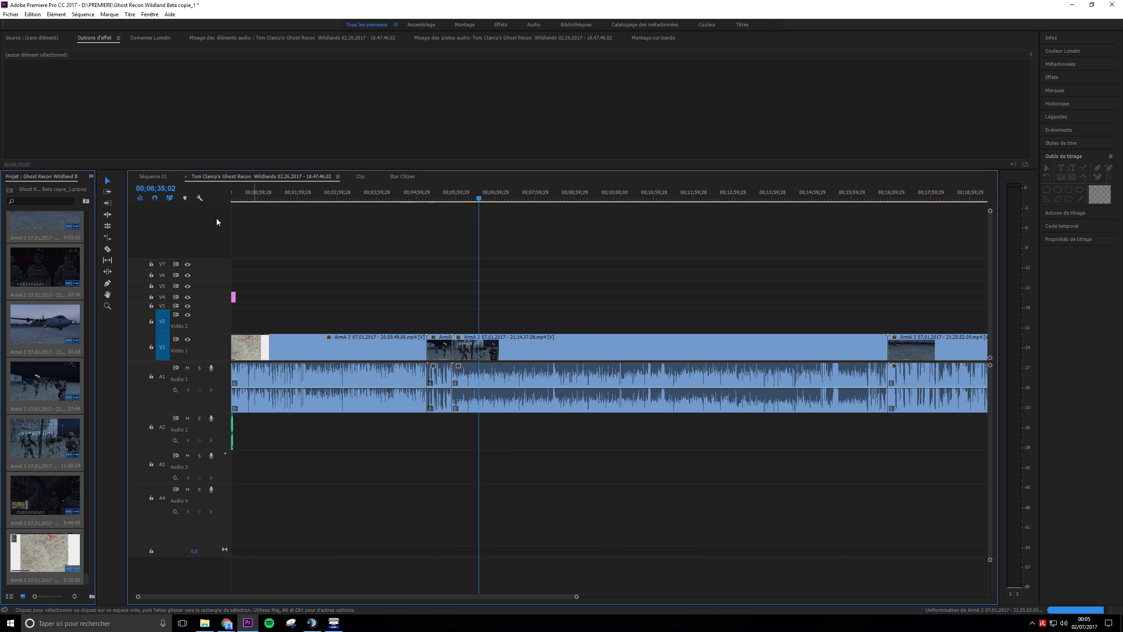
pyautogui.moveTo(70, 125); pyautogui.dragTo(756, 40)
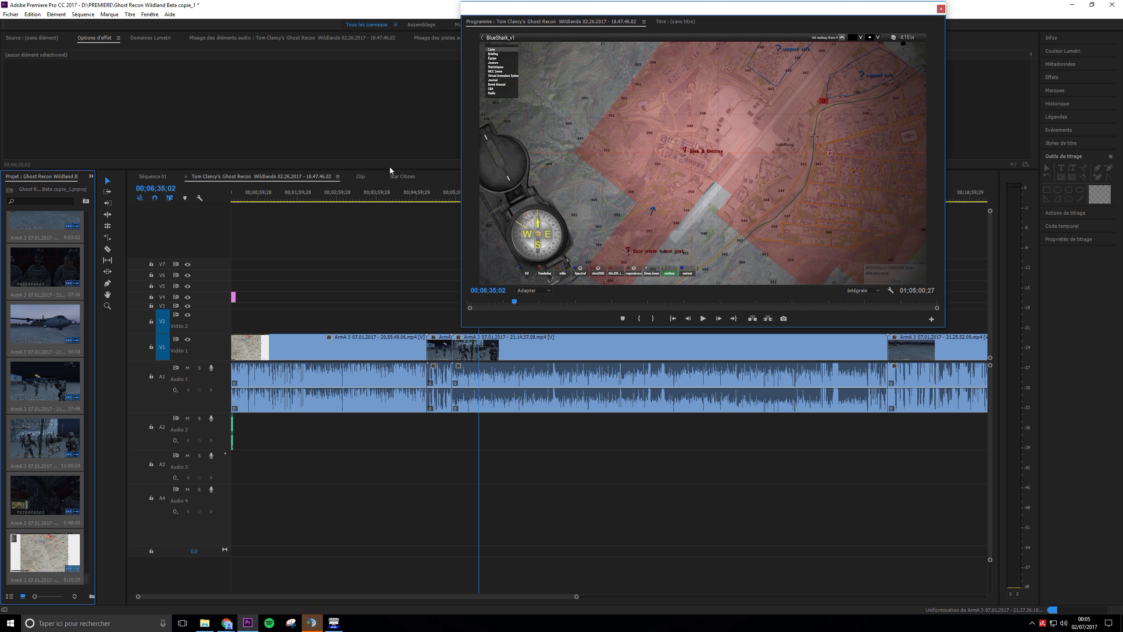
pyautogui.moveTo(390, 170); pyautogui.dragTo(383, 262)
pyautogui.moveTo(684, 25); pyautogui.dragTo(247, 18)
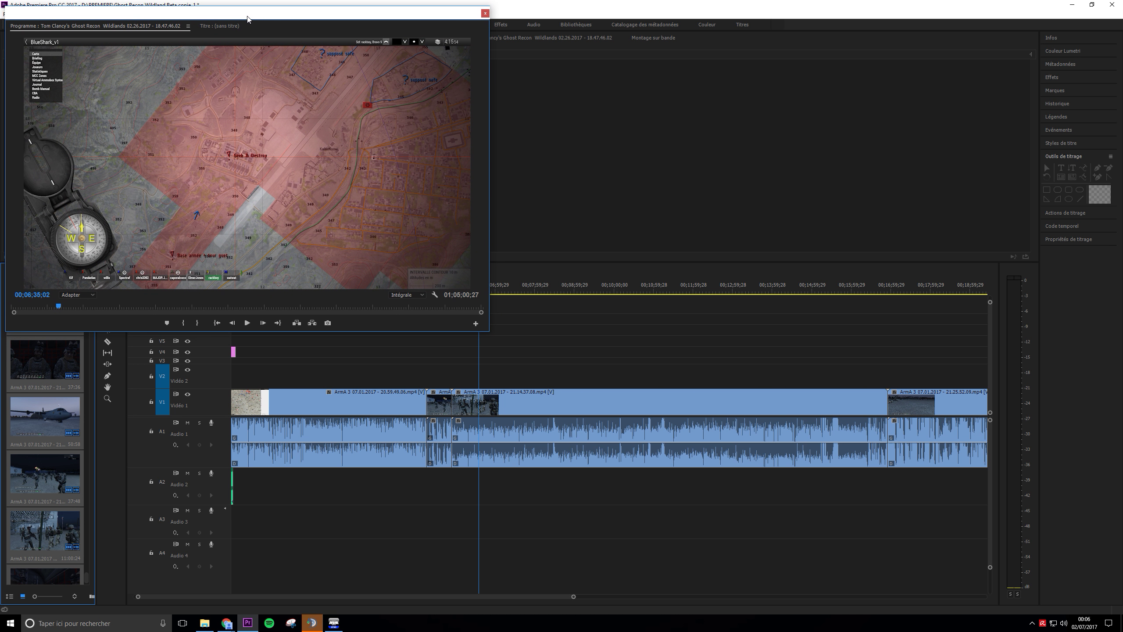
# - Skim the ArmA 3 footage in the Program monitor at several points between about 10 and 23 minutes
pyautogui.click(572, 292)
pyautogui.click(625, 291)
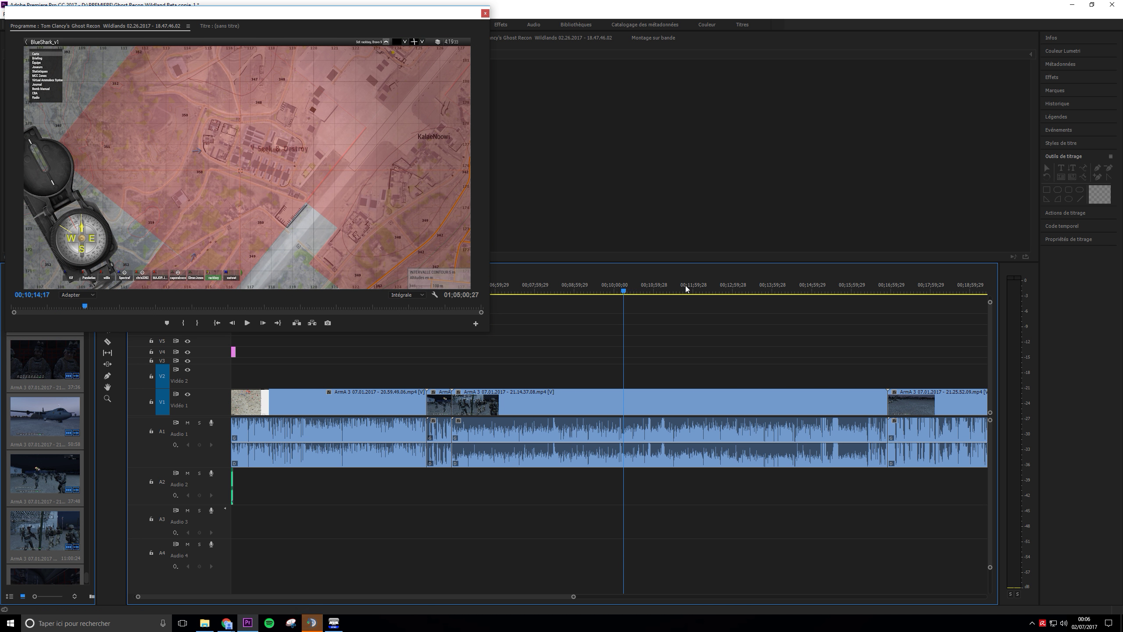
pyautogui.click(689, 287)
pyautogui.click(743, 288)
pyautogui.press('-')
pyautogui.press('-')
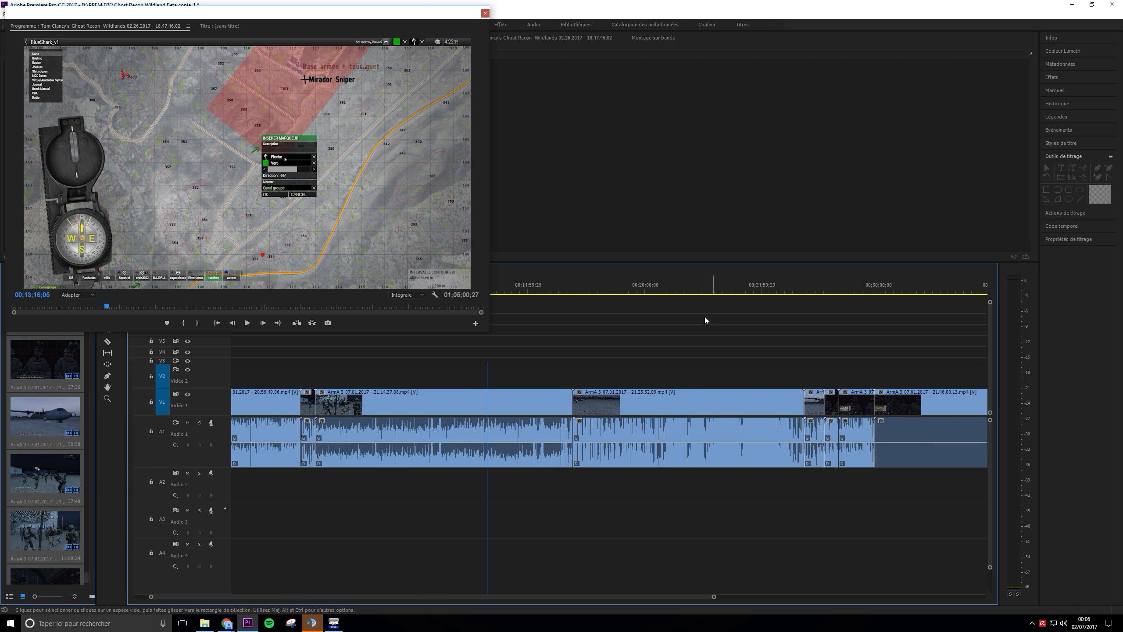
pyautogui.click(596, 290)
pyautogui.click(634, 290)
pyautogui.click(672, 291)
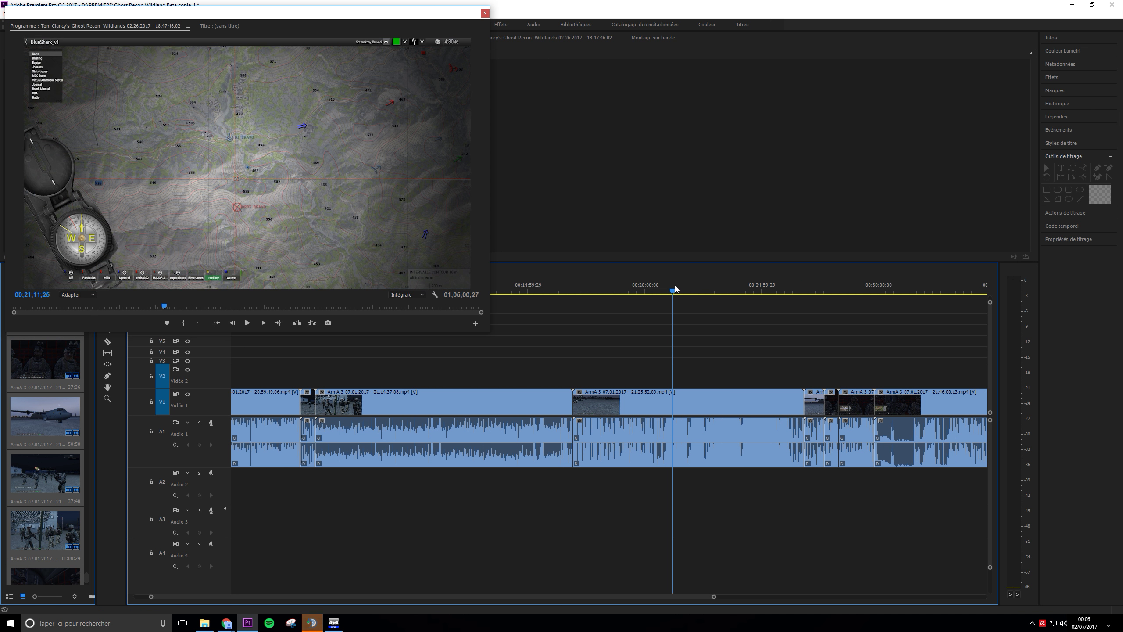
pyautogui.click(692, 291)
pyautogui.click(722, 290)
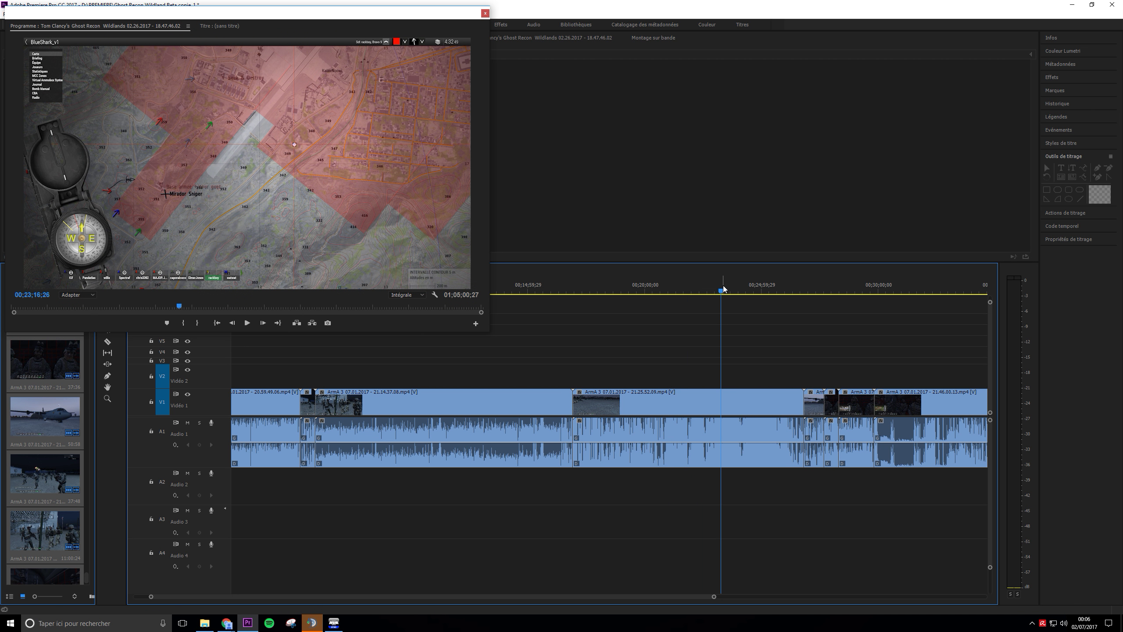
# - Select the closing clips on V2, V1 and A2 and move them later so they end at 01;14;54;09
pyautogui.press('-')
pyautogui.press('-')
pyautogui.press('-')
pyautogui.press('-')
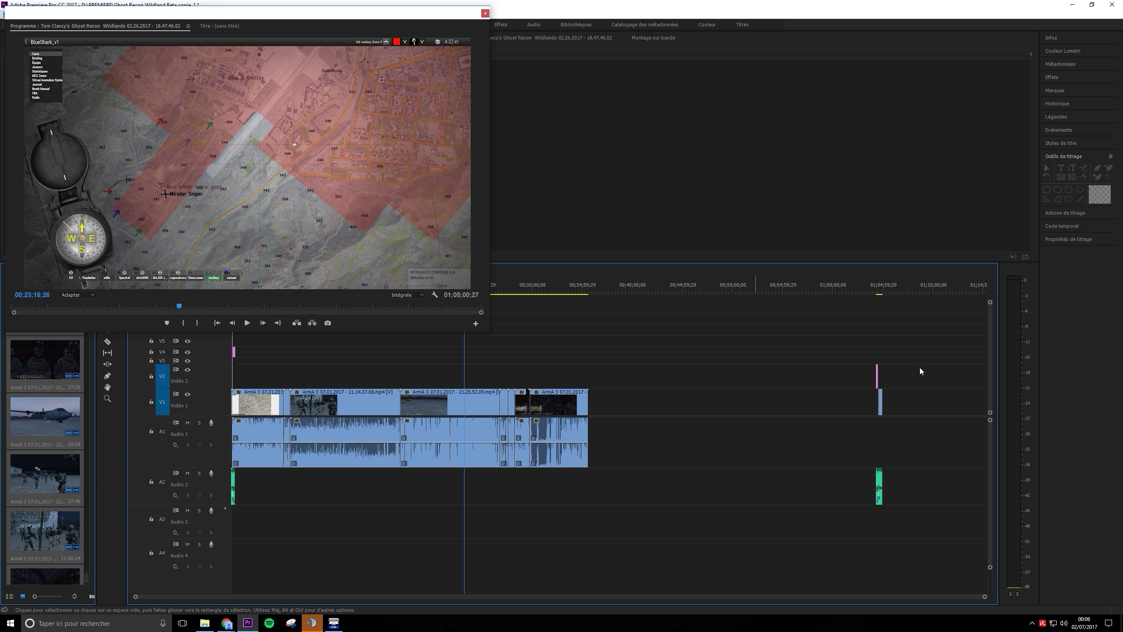
pyautogui.moveTo(823, 397); pyautogui.dragTo(919, 537)
pyautogui.moveTo(880, 489); pyautogui.dragTo(981, 479)
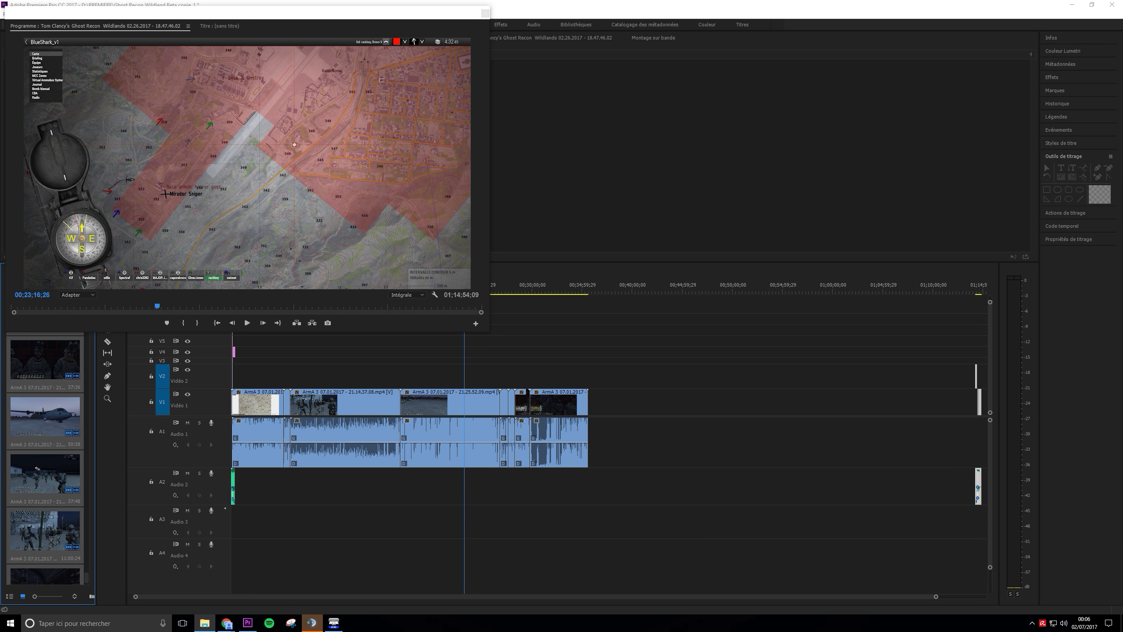
# - Import the ArmA 3 clips starting with 22.02.08.14 onto V1 after the existing footage, appending one more clip behind 22.26.11.16
pyautogui.moveTo(976, 378); pyautogui.dragTo(604, 403)
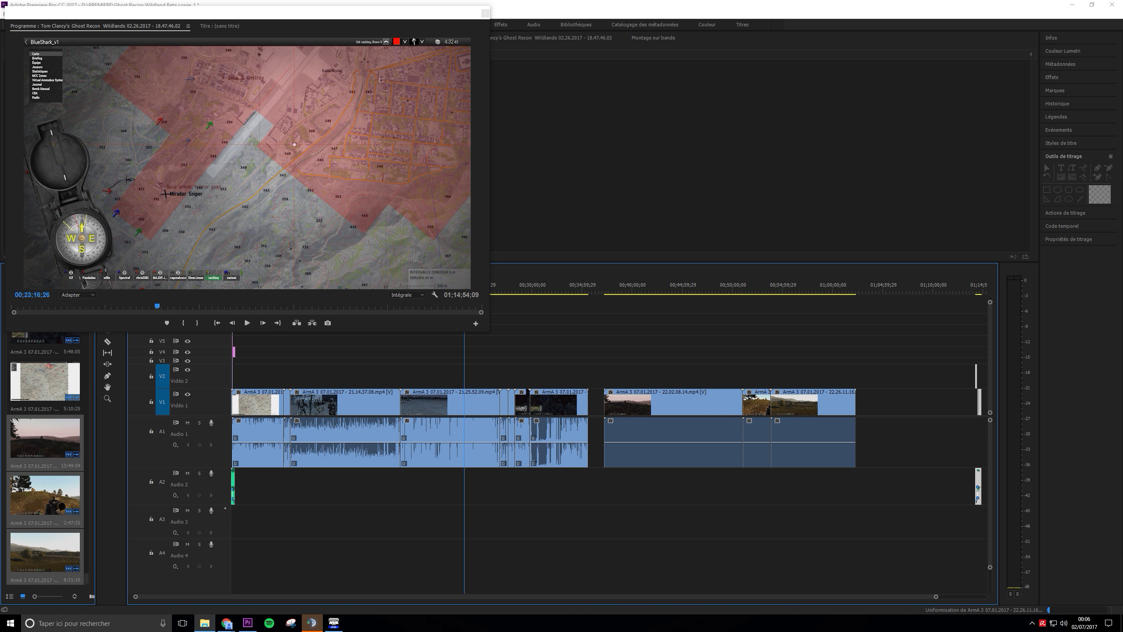
pyautogui.moveTo(1122, 384); pyautogui.dragTo(857, 398)
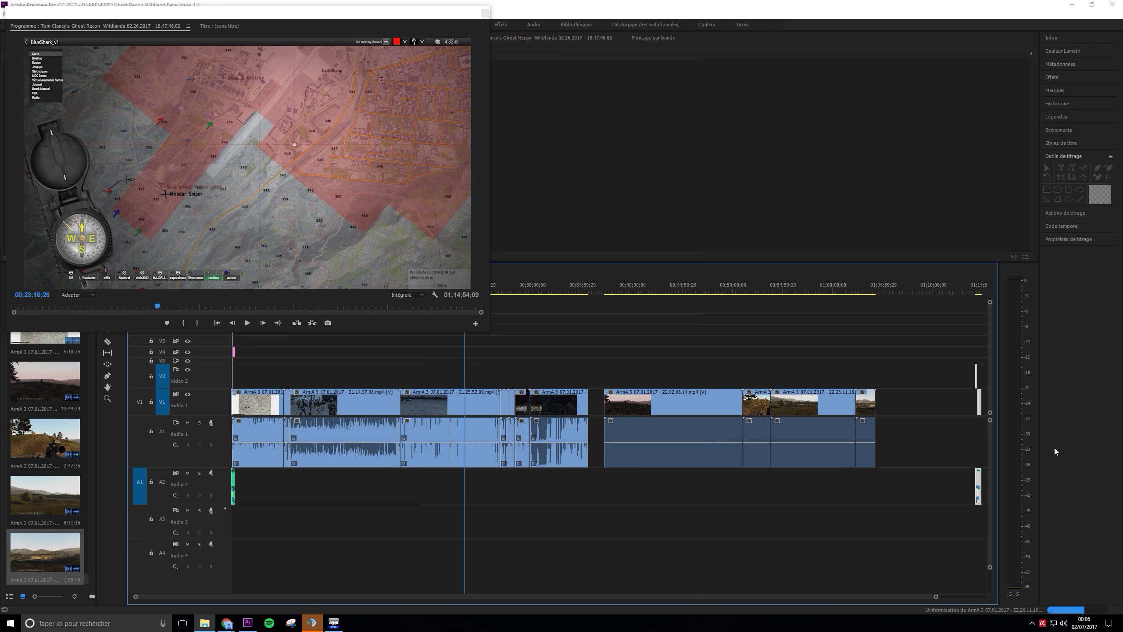
# - Try moving the ArmA 3 clip 22.02.08.14 past the closing clips, and return it to its place before the following footage
pyautogui.scroll(-1, 835, 419)
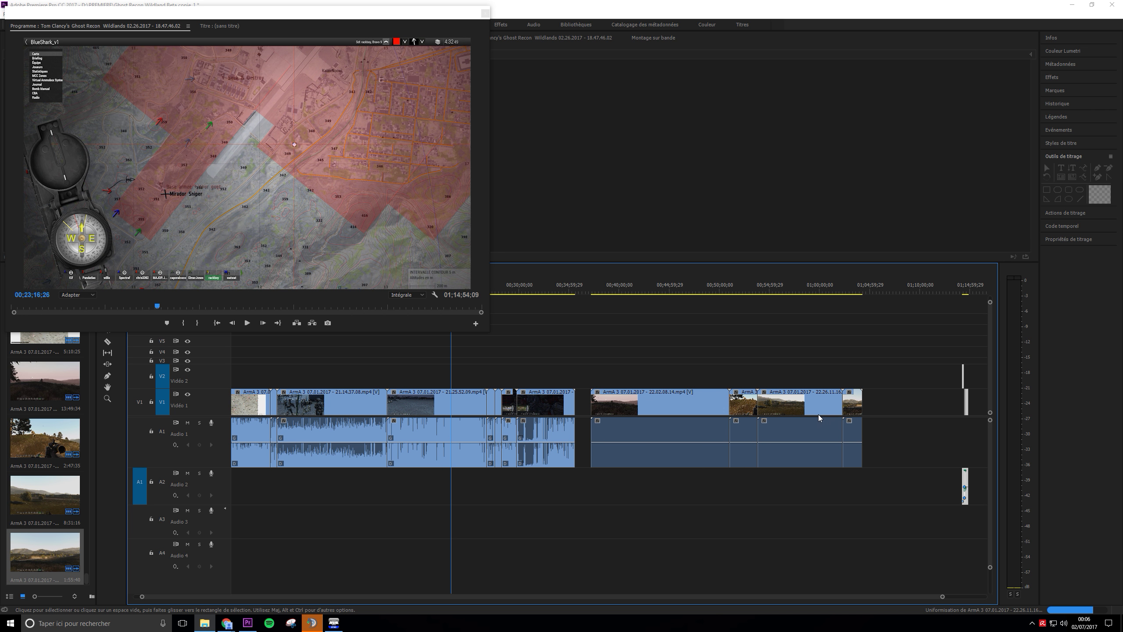
pyautogui.moveTo(625, 404); pyautogui.dragTo(721, 404)
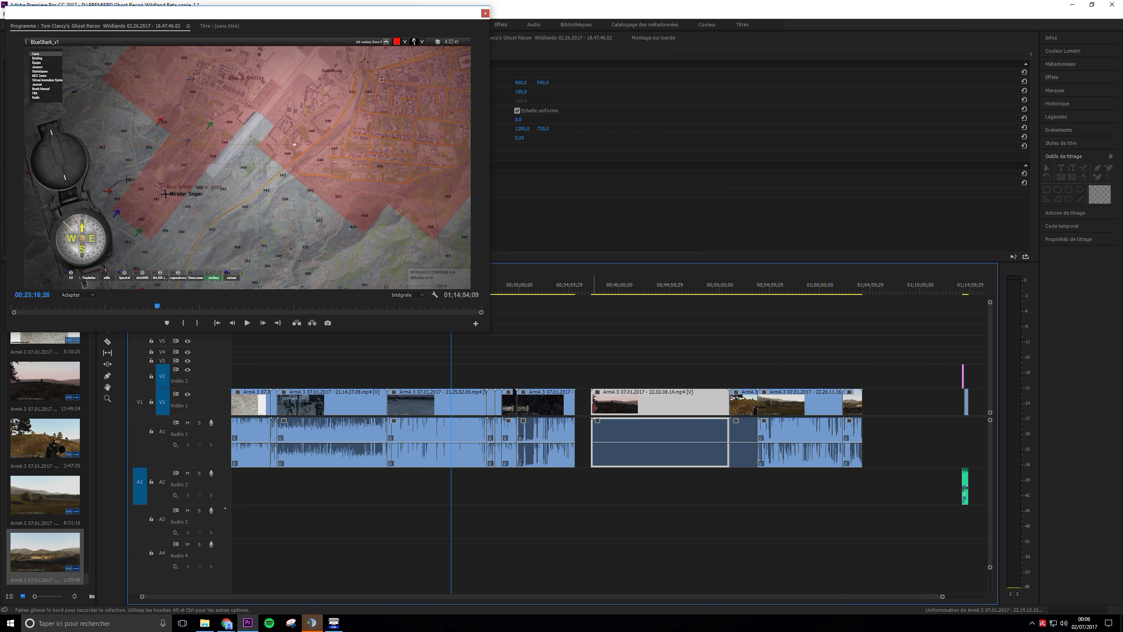
pyautogui.keyDown('alt'); pyautogui.scroll(3, 595, 409); pyautogui.keyUp('alt')
pyautogui.moveTo(568, 404)
pyautogui.mouseDown()
pyautogui.moveTo(547, 404)
pyautogui.moveTo(780, 403)
pyautogui.moveTo(571, 403)
pyautogui.mouseUp()
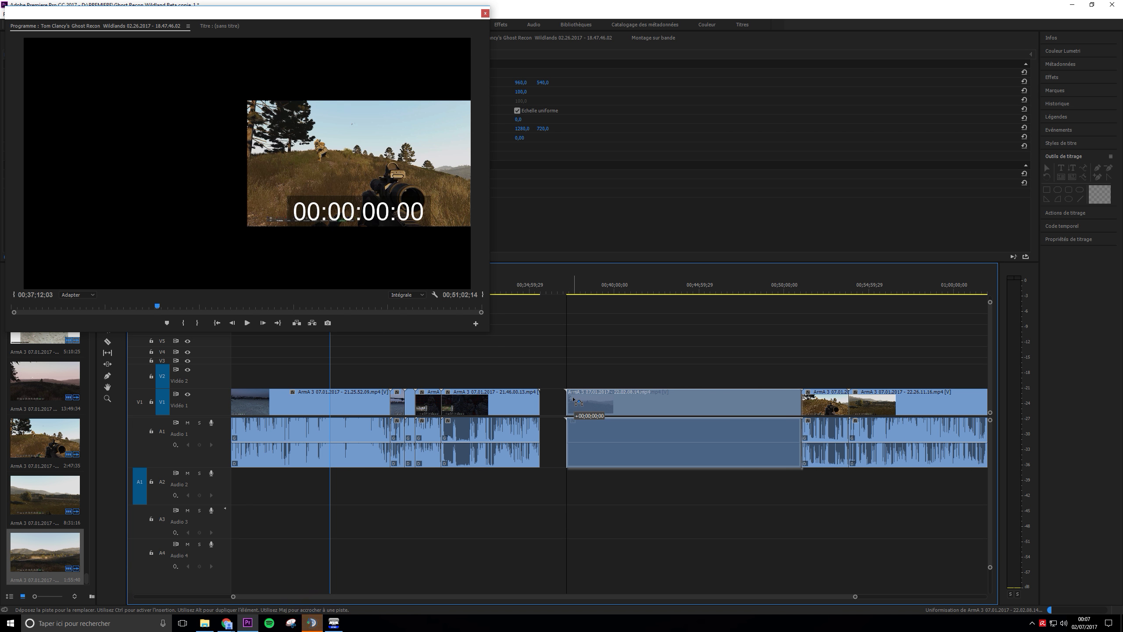
pyautogui.press('\\')
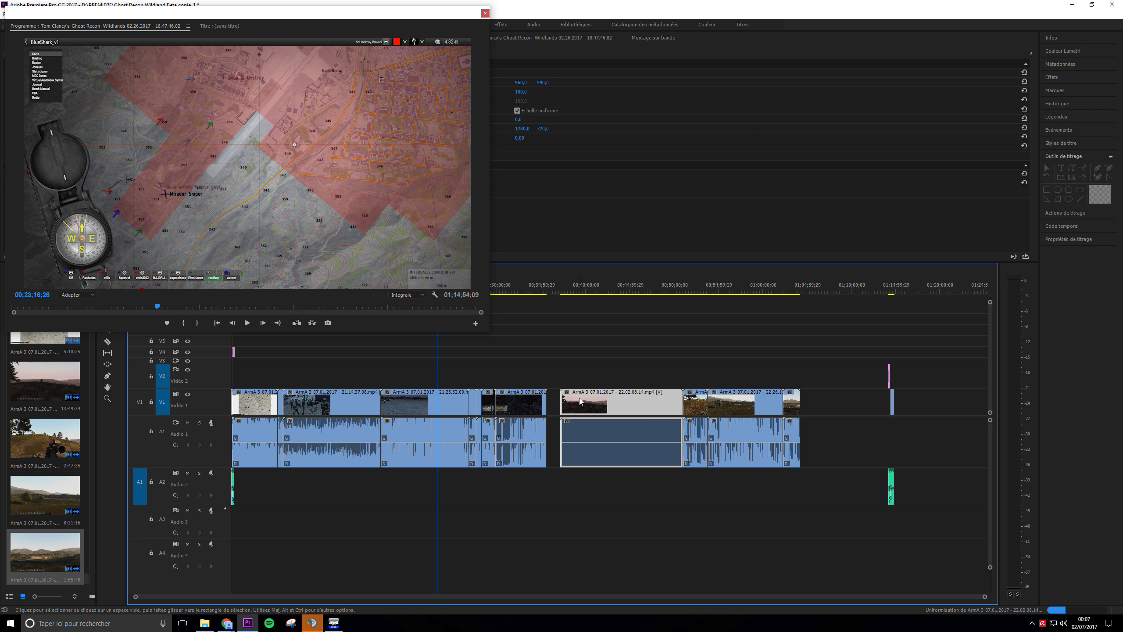
pyautogui.moveTo(568, 399); pyautogui.dragTo(976, 401)
pyautogui.scroll(-5, 943, 418)
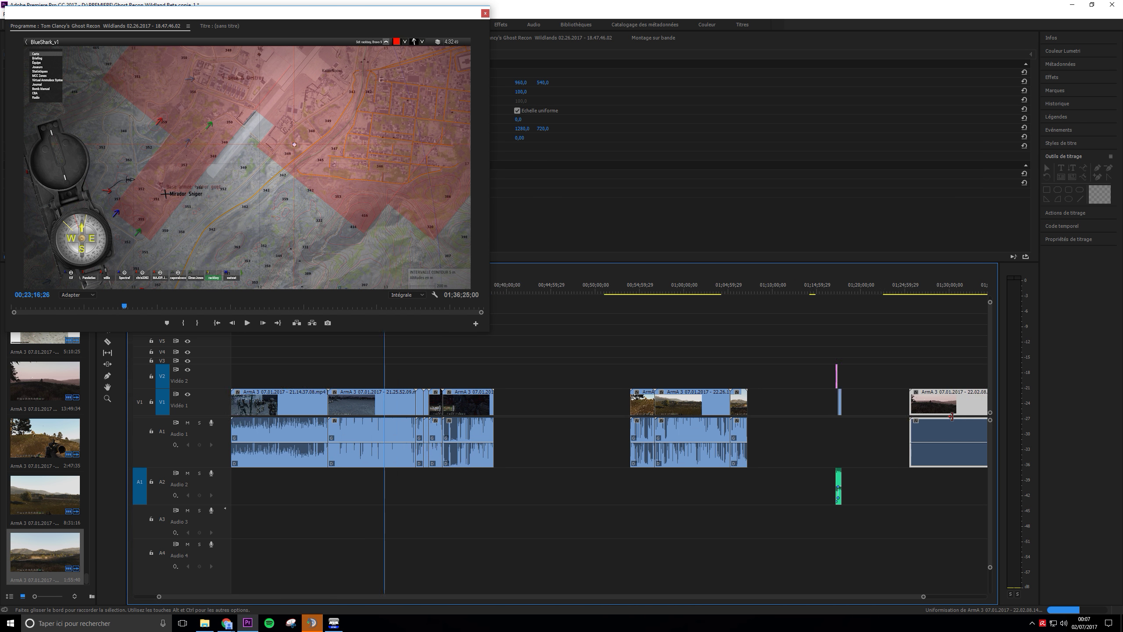
pyautogui.moveTo(780, 400); pyautogui.dragTo(368, 400)
# - Import the ArmA 3 clips starting with 22.49.22.18 from File Explorer onto V1, beyond the closing clips
pyautogui.scroll(-5, 940, 400)
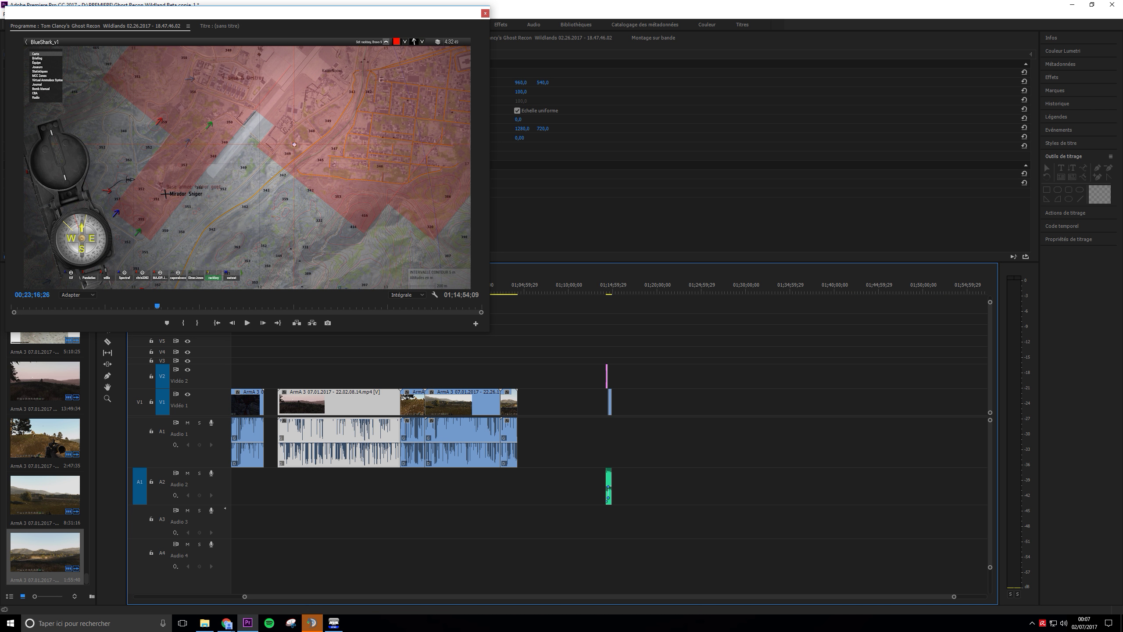
pyautogui.moveTo(1012, 431); pyautogui.dragTo(727, 423)
pyautogui.click(205, 623)
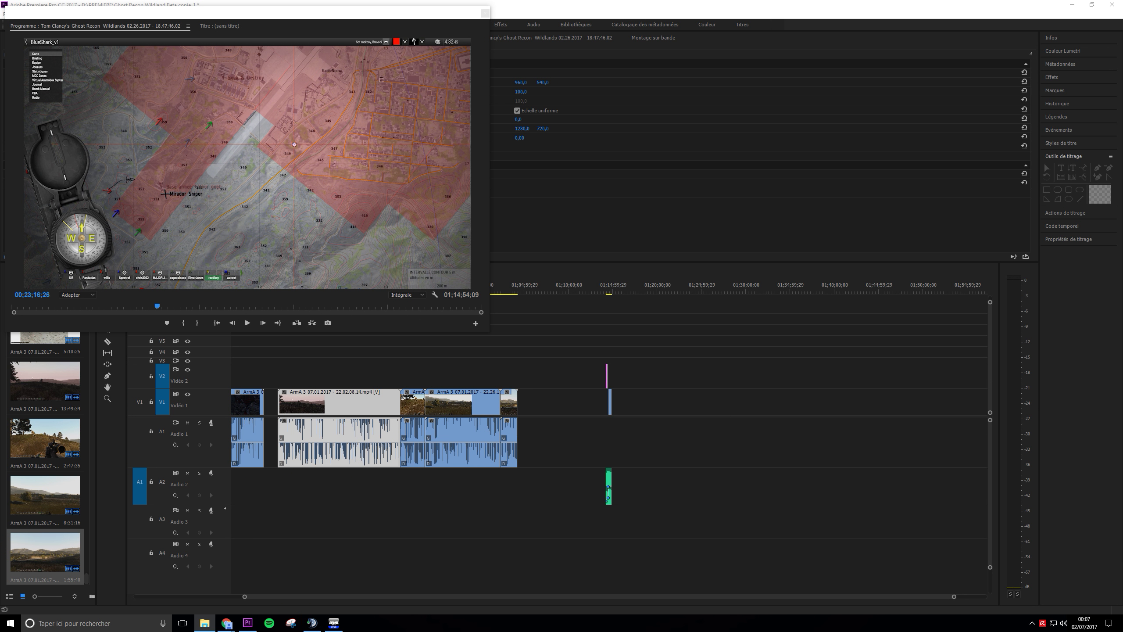
pyautogui.moveTo(1121, 435); pyautogui.dragTo(1000, 436)
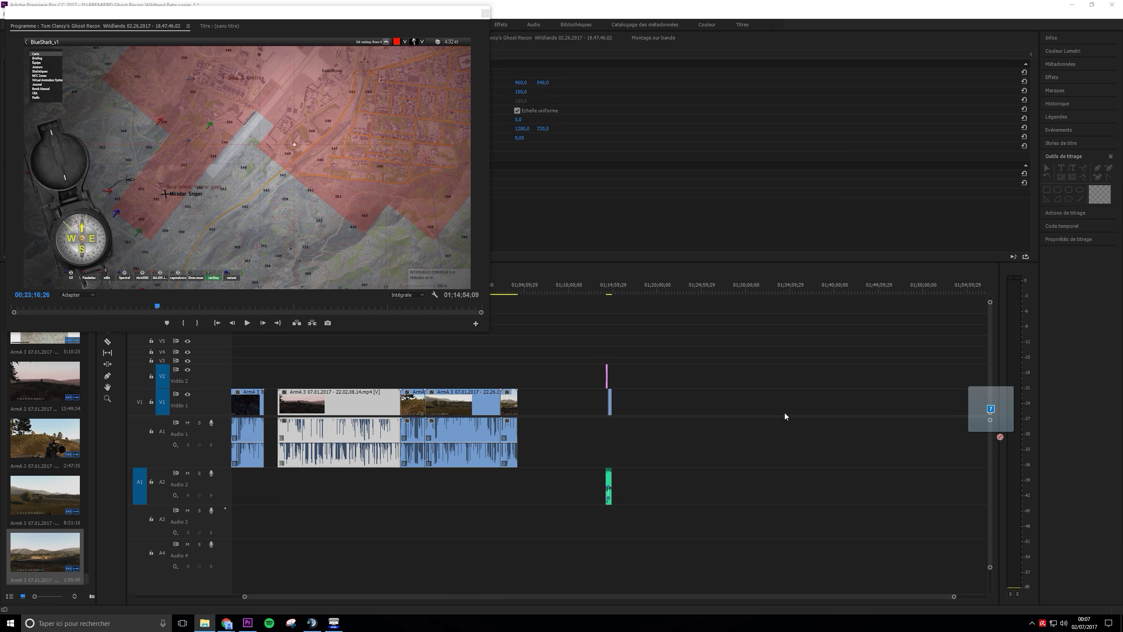
pyautogui.moveTo(785, 413); pyautogui.dragTo(655, 409)
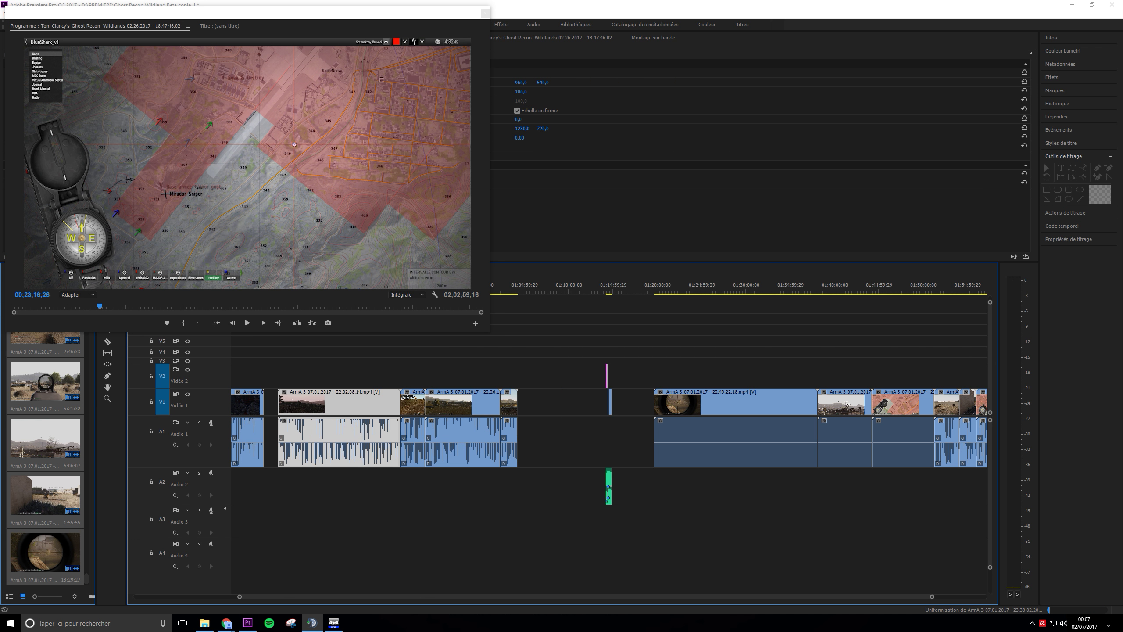
# - Switch to Chrome, open the sunset rifle-scope screenshot at full size and close its Steam page
pyautogui.hotkey('alt', 'Tab')
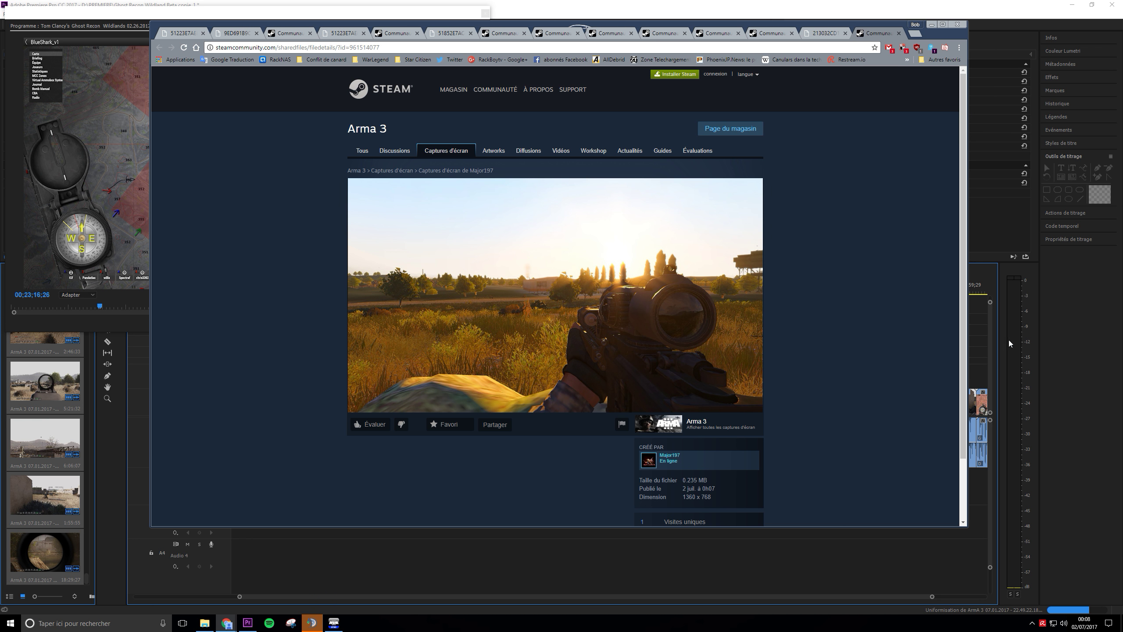
pyautogui.click(685, 351)
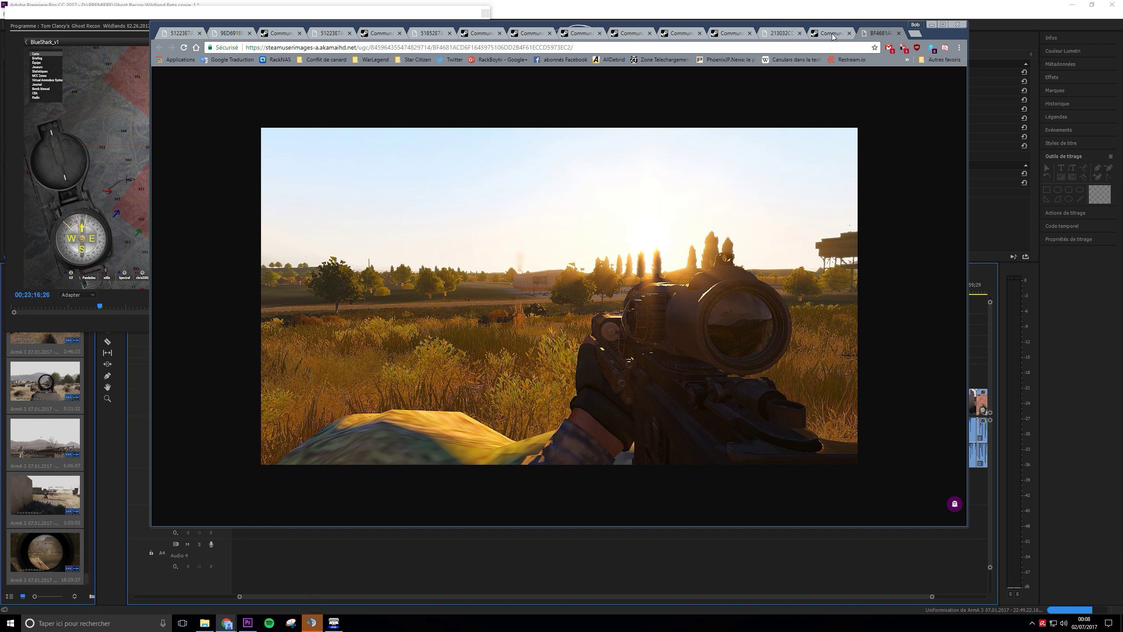
pyautogui.click(850, 35)
pyautogui.click(780, 33)
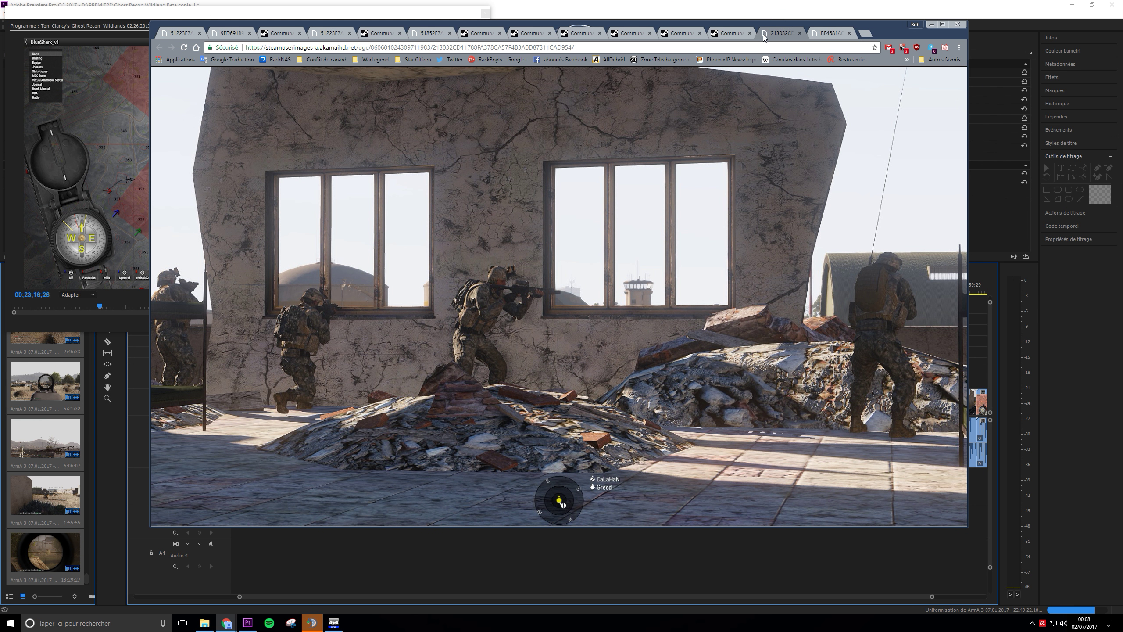
pyautogui.click(725, 36)
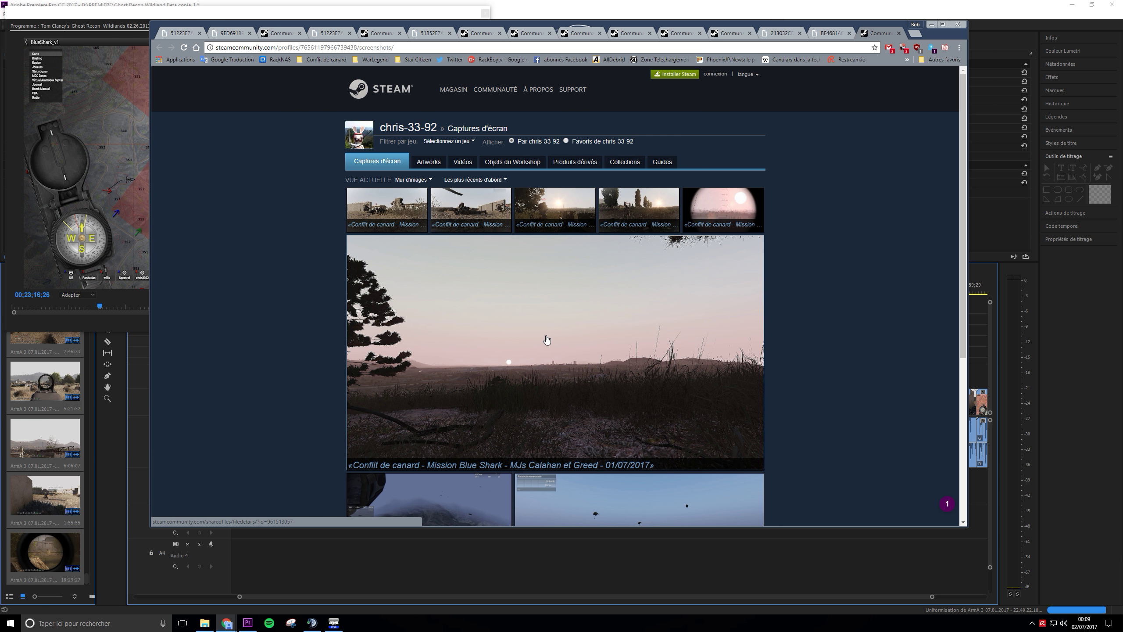
# - Open the large dusk landscape screenshot from the Steam gallery at full size in its own tab, and close its preview
pyautogui.click(547, 339)
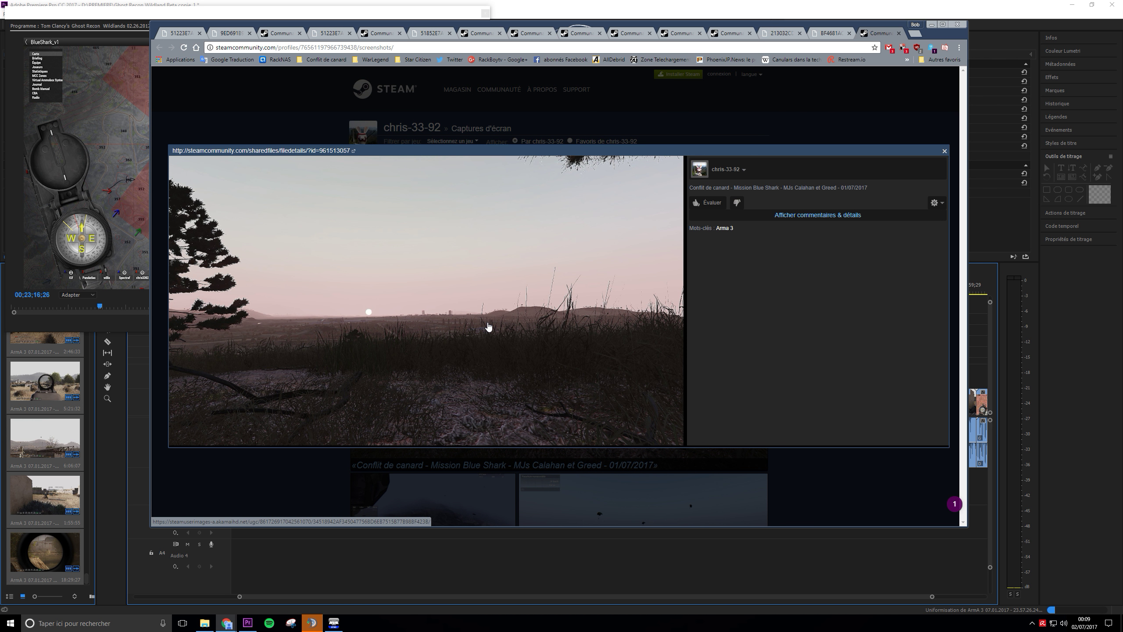
pyautogui.click(488, 327)
pyautogui.click(834, 33)
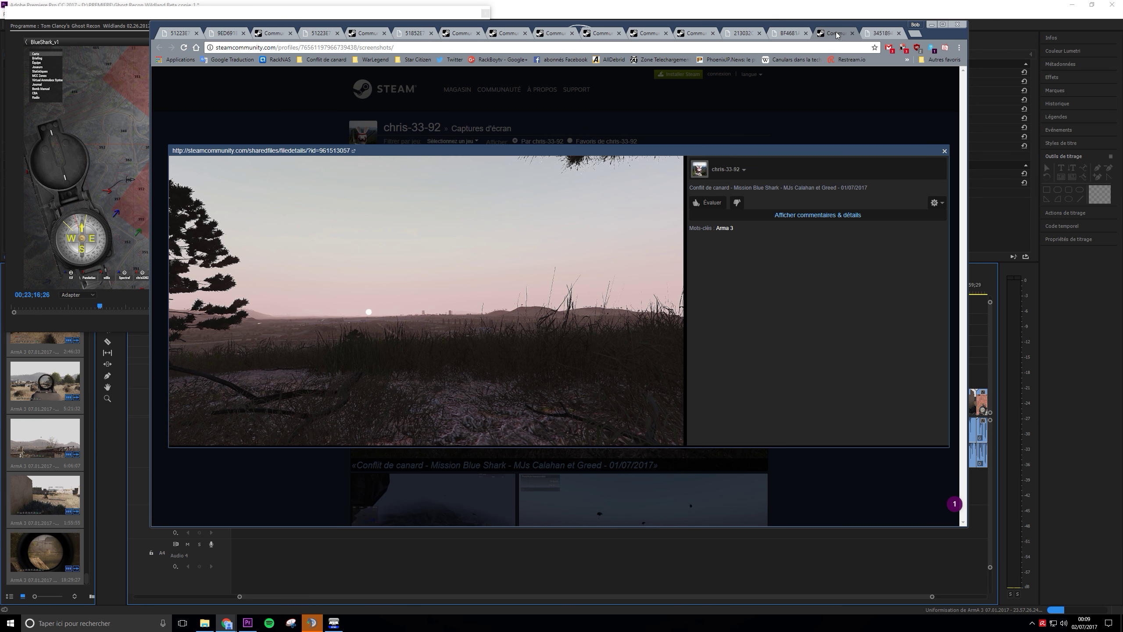
pyautogui.click(715, 129)
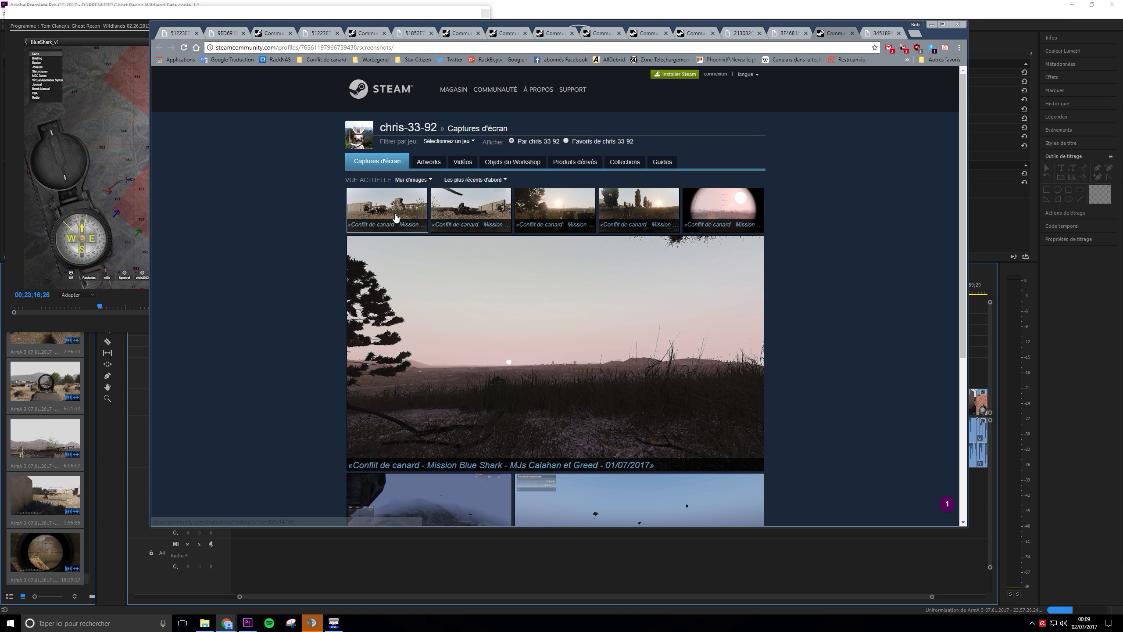
# - Open the daytime screenshot of soldiers beside the concrete wall at full size in its own tab, and close its preview
pyautogui.click(395, 213)
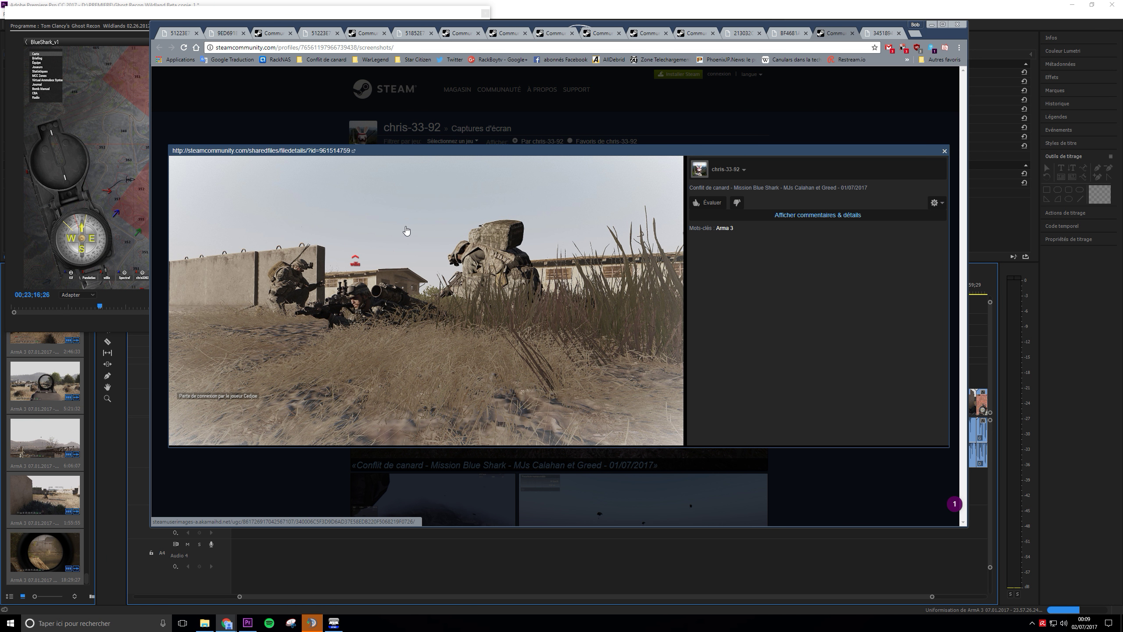
pyautogui.click(409, 234)
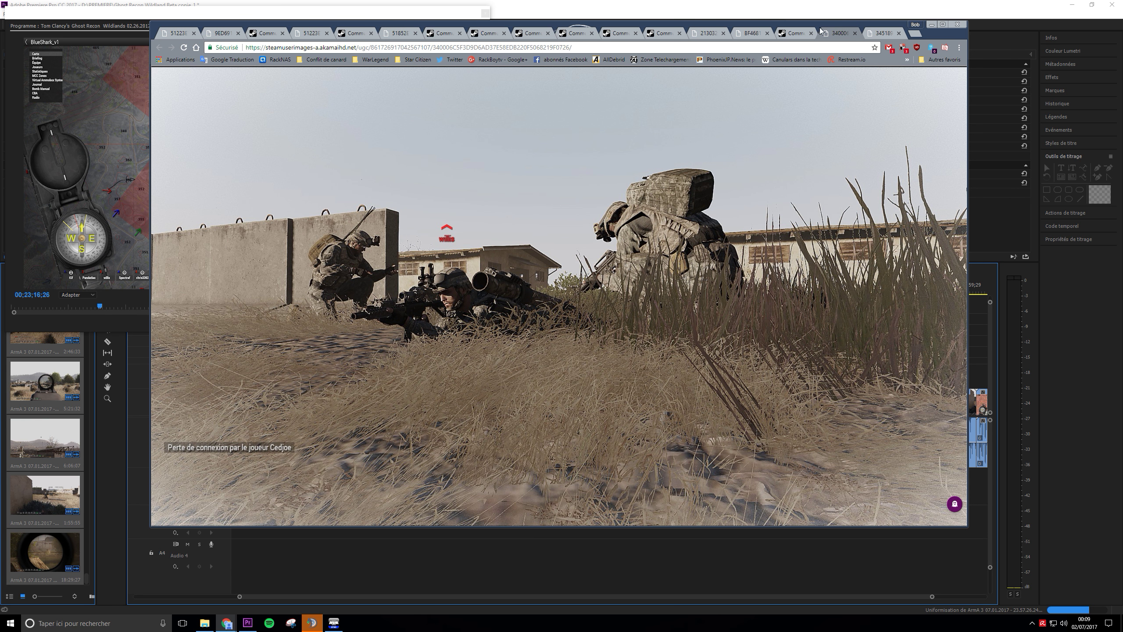
pyautogui.hotkey('ctrl', 'shift', 'Tab')
pyautogui.click(709, 144)
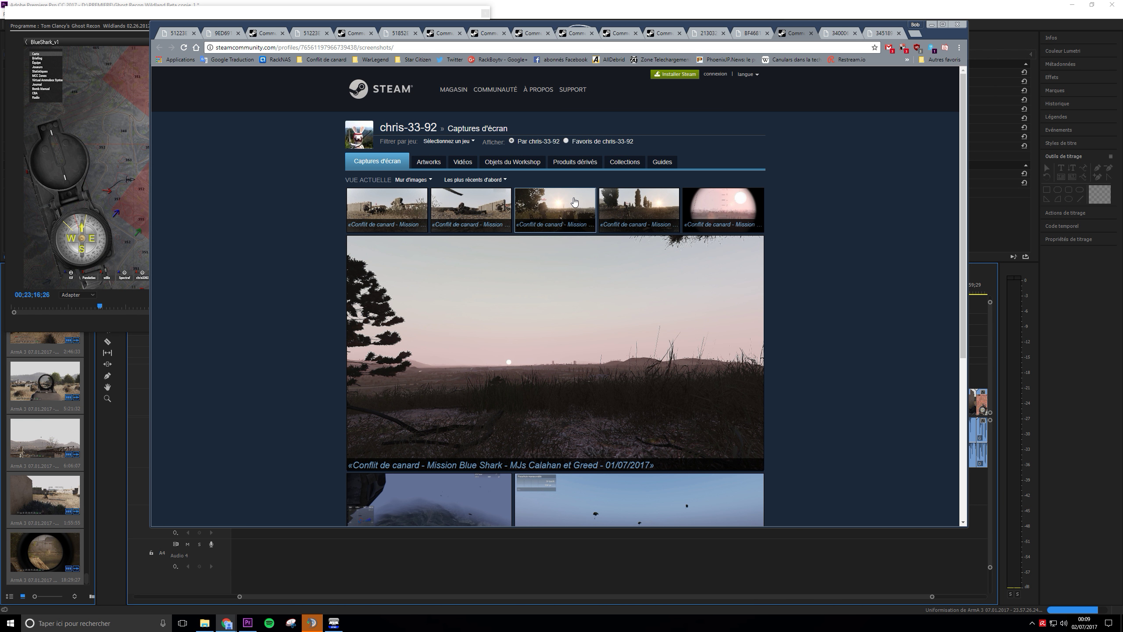
# - Open the sunset screenshot of the machine gun and standing soldier at full size in its own tab, and close its preview
pyautogui.click(573, 196)
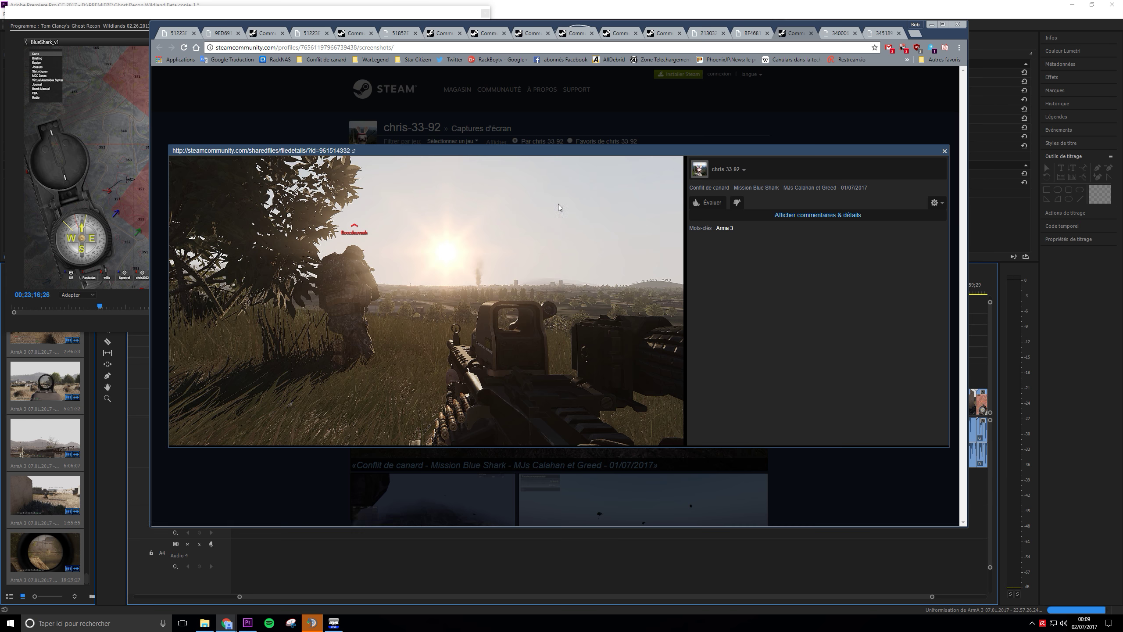
pyautogui.click(558, 203)
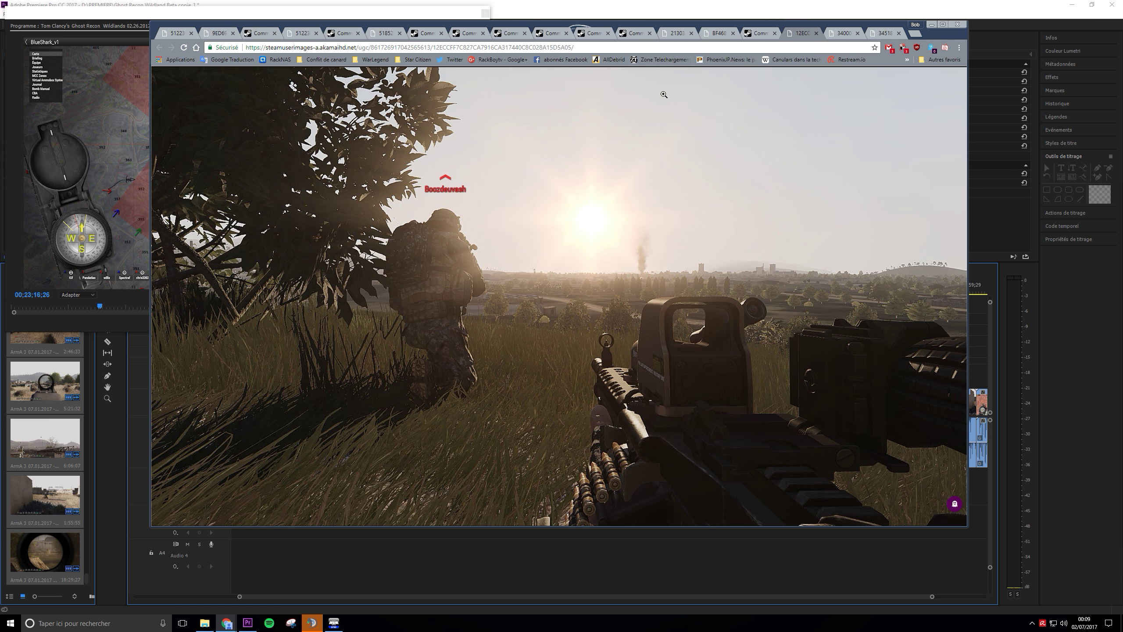
pyautogui.click(757, 36)
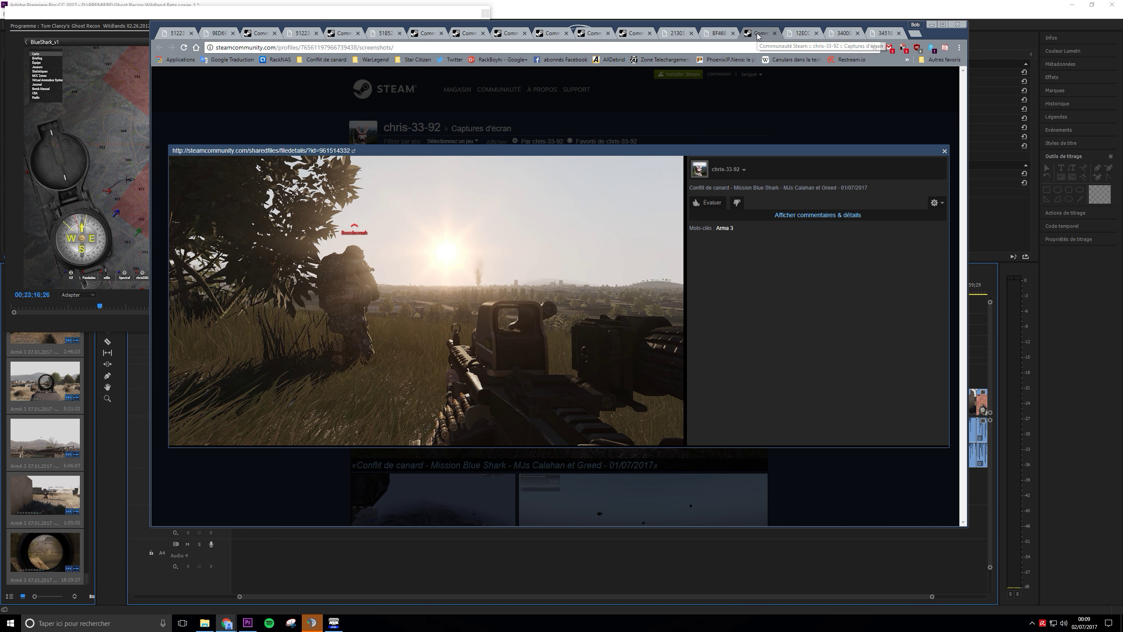
pyautogui.click(702, 118)
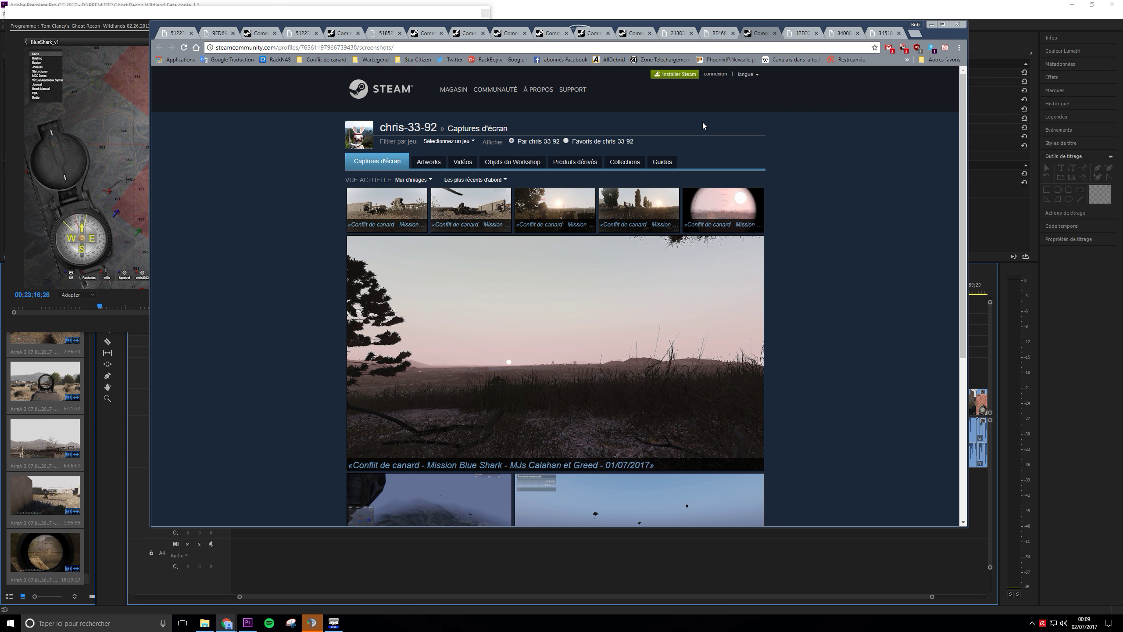
# - Close the finished Steam gallery and switch to the gallery containing the aerial mission-editor screenshots
pyautogui.click(774, 33)
pyautogui.click(721, 34)
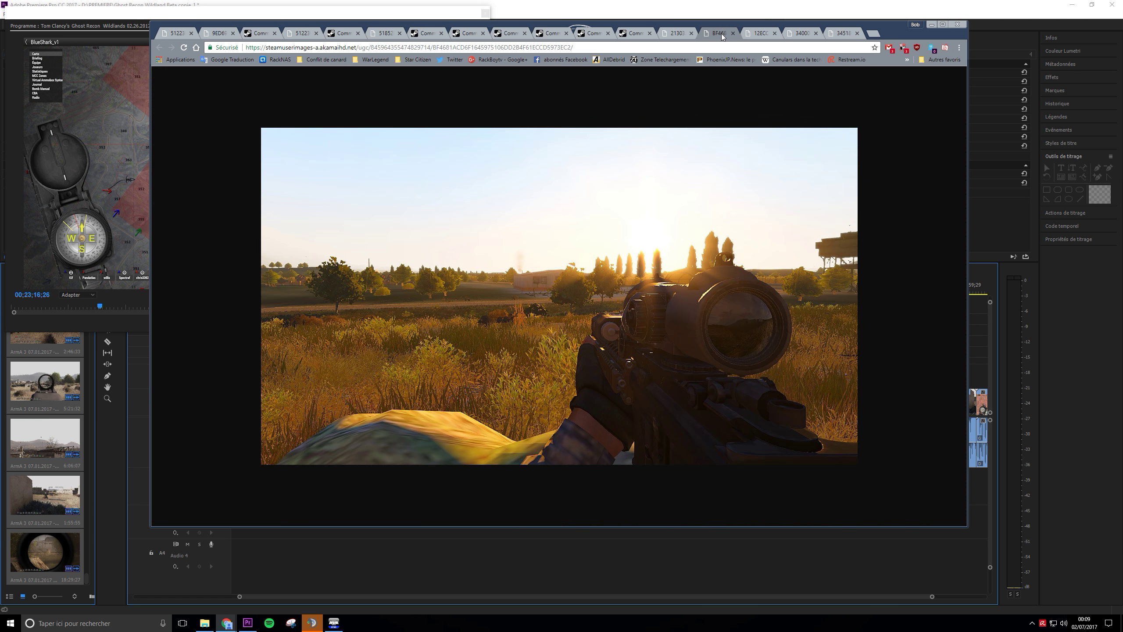
pyautogui.click(679, 34)
pyautogui.click(637, 34)
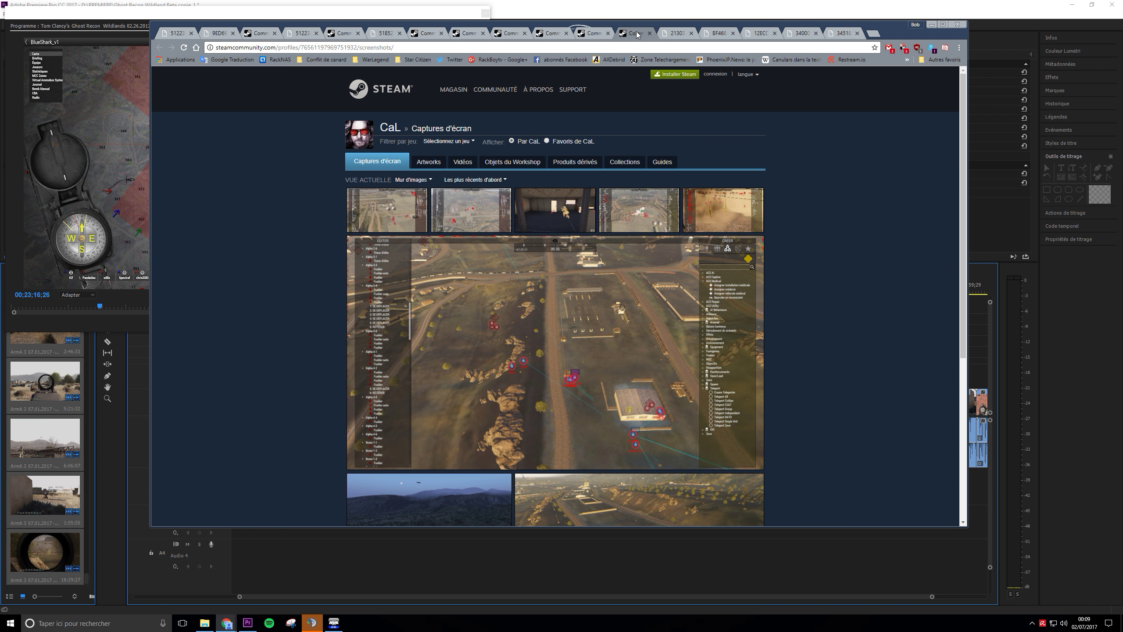
# - Open the aerial editor screenshot with white and green smoke at full size in its own tab, and close its preview
pyautogui.click(640, 206)
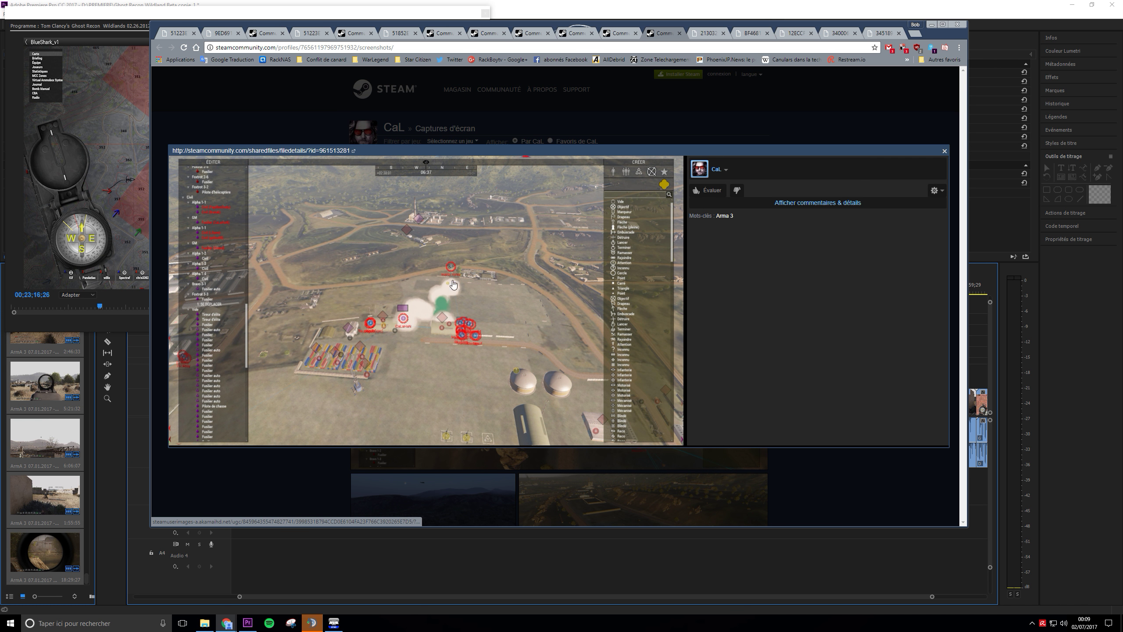
pyautogui.click(433, 283)
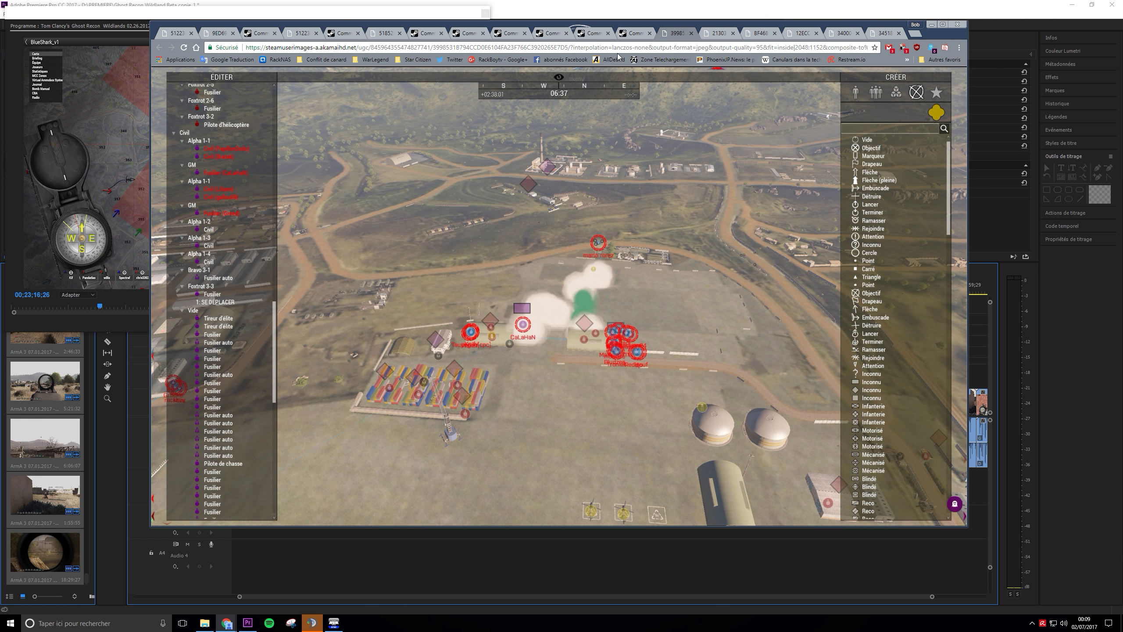
pyautogui.click(636, 33)
pyautogui.click(641, 94)
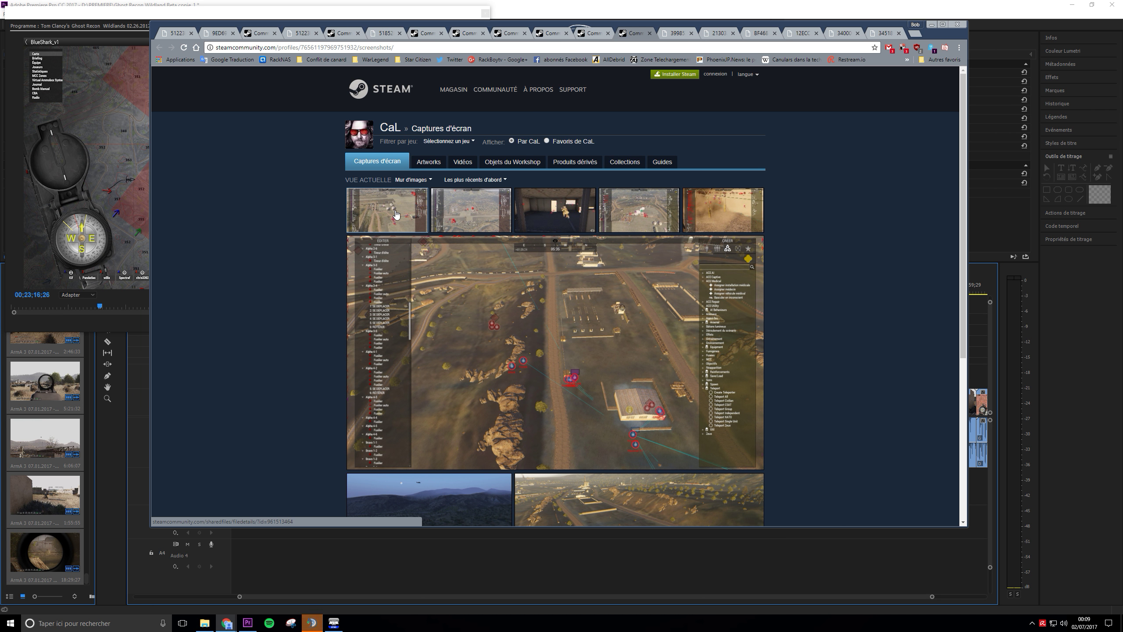
# - Open the large aerial editor screenshot of the road and buildings at full size in its own tab, and close its preview
pyautogui.click(456, 296)
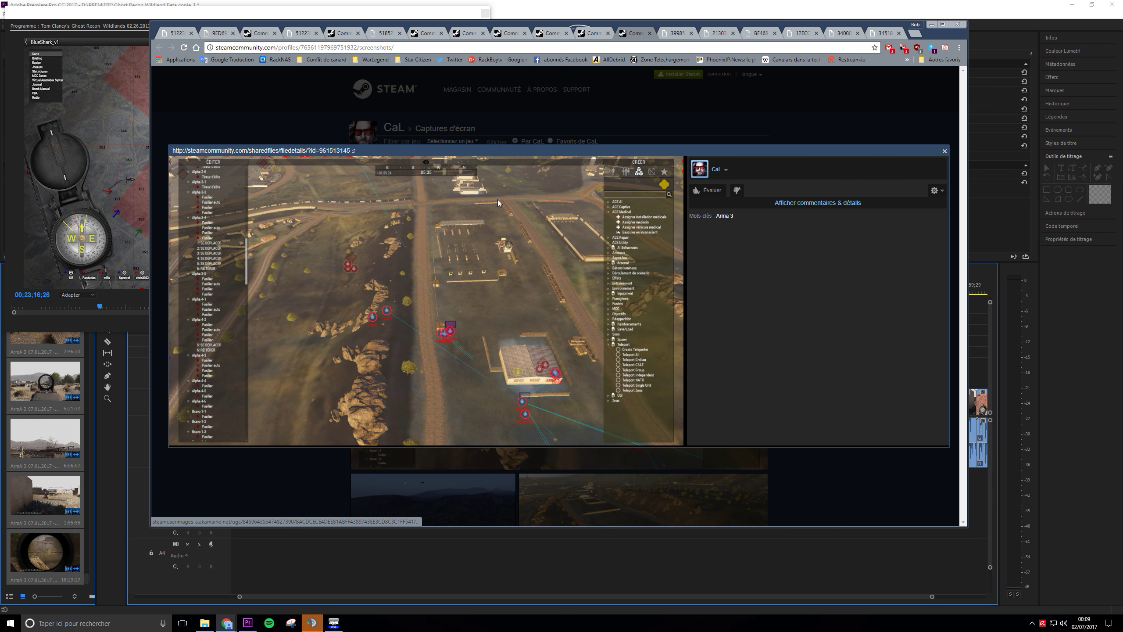
pyautogui.click(498, 202)
pyautogui.hotkey('ctrl', 'shift', 'Tab')
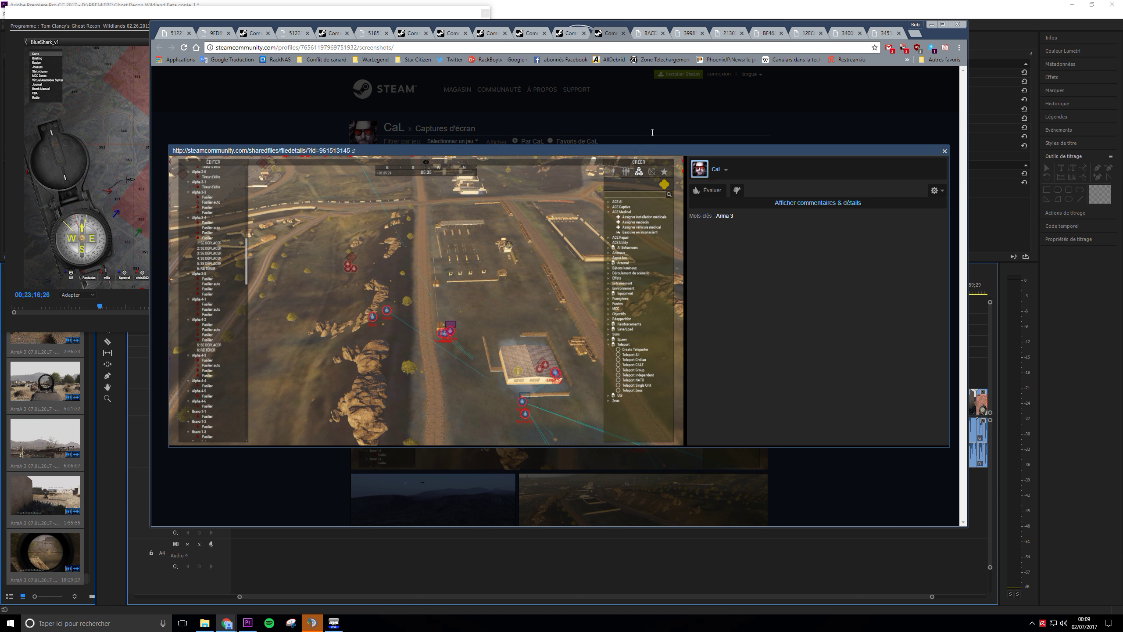
pyautogui.click(652, 133)
# - Open the dusk screenshot of the plane flying above the runway at full size in its own tab, and close its preview
pyautogui.scroll(-3, 641, 211)
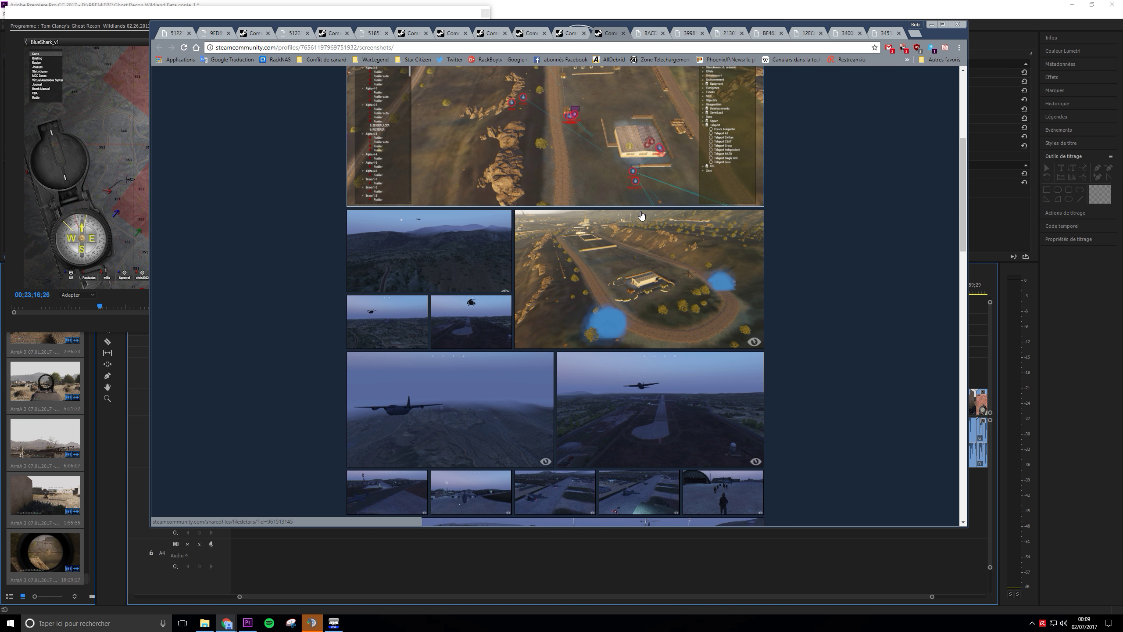
pyautogui.click(604, 371)
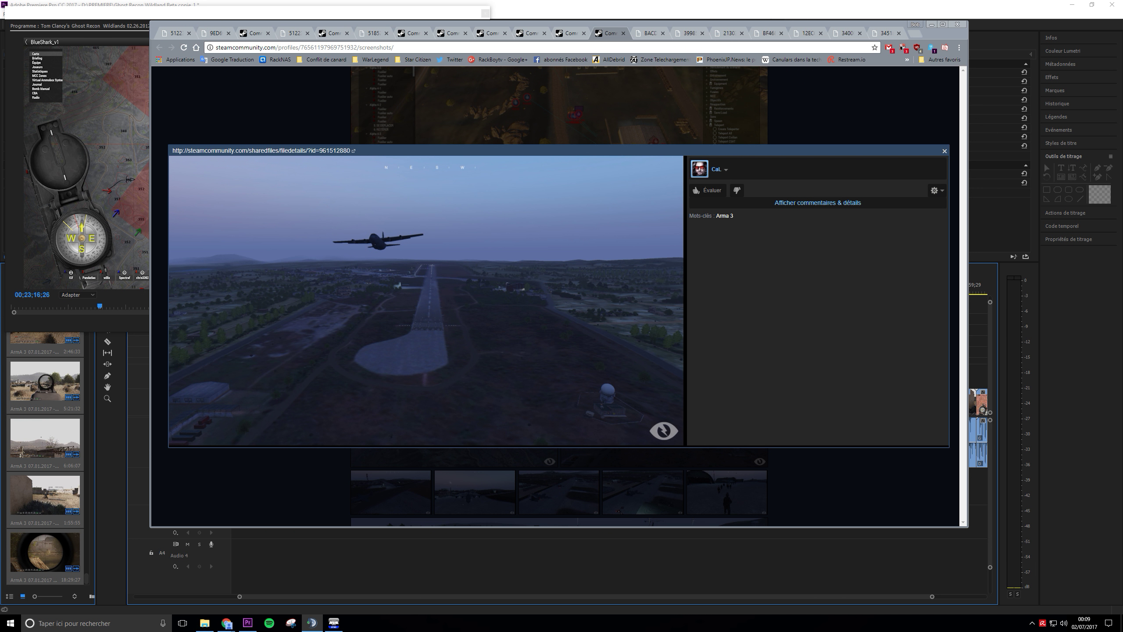
pyautogui.click(535, 220)
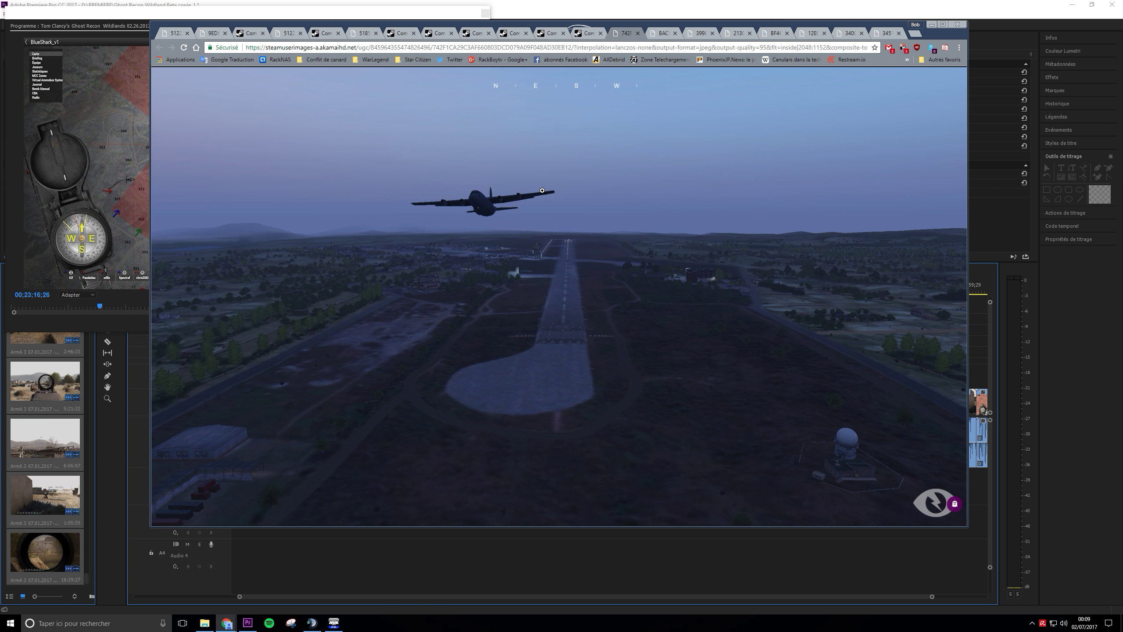
pyautogui.click(595, 37)
pyautogui.click(584, 106)
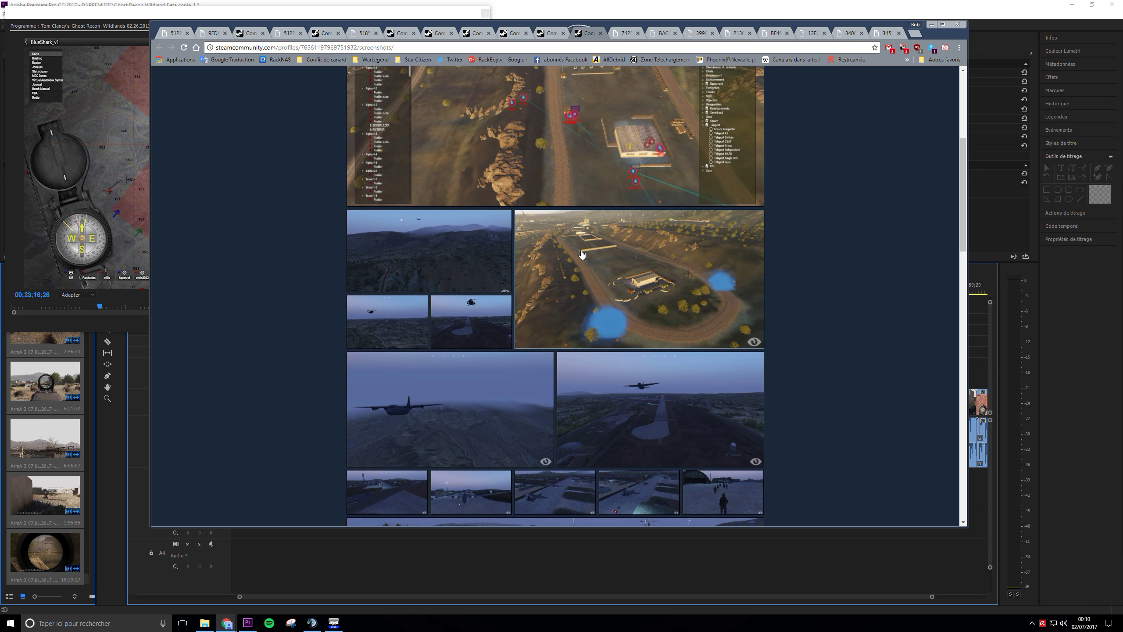
# - Open the front-view screenshot of the plane on the airbase tarmac at full size in its own tab, and close its preview
pyautogui.scroll(-2, 502, 399)
pyautogui.click(501, 399)
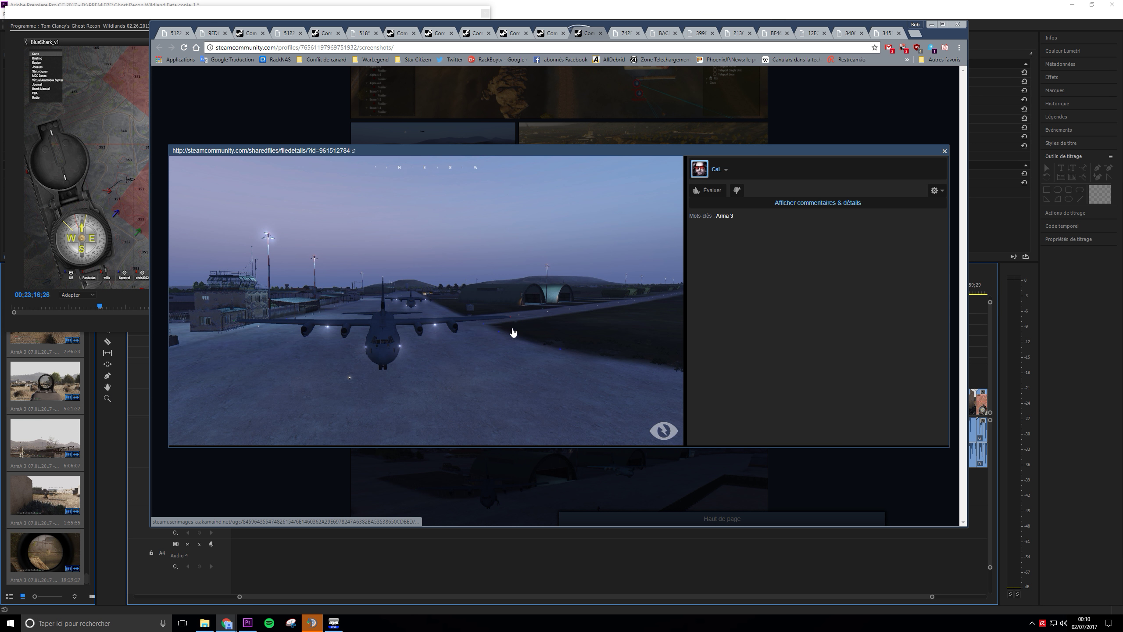
pyautogui.click(512, 330)
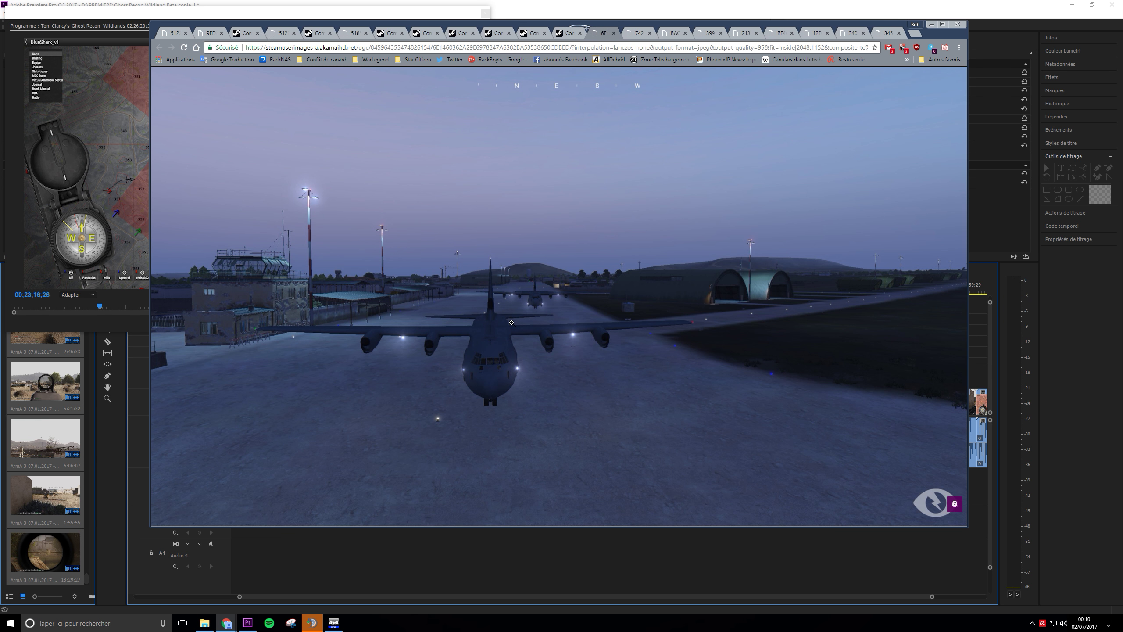
pyautogui.click(569, 34)
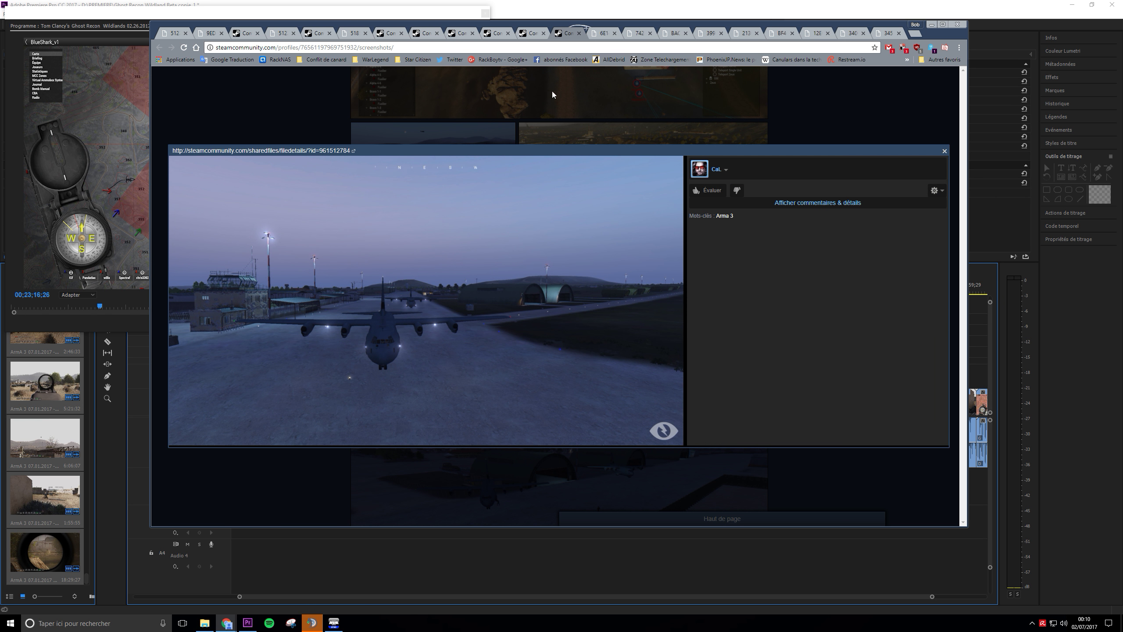
pyautogui.click(543, 124)
# - Open the screenshot of the medical helicopter behind sandbags at full size in its own tab, and close its preview
pyautogui.scroll(-1, 539, 204)
pyautogui.scroll(-5, 540, 204)
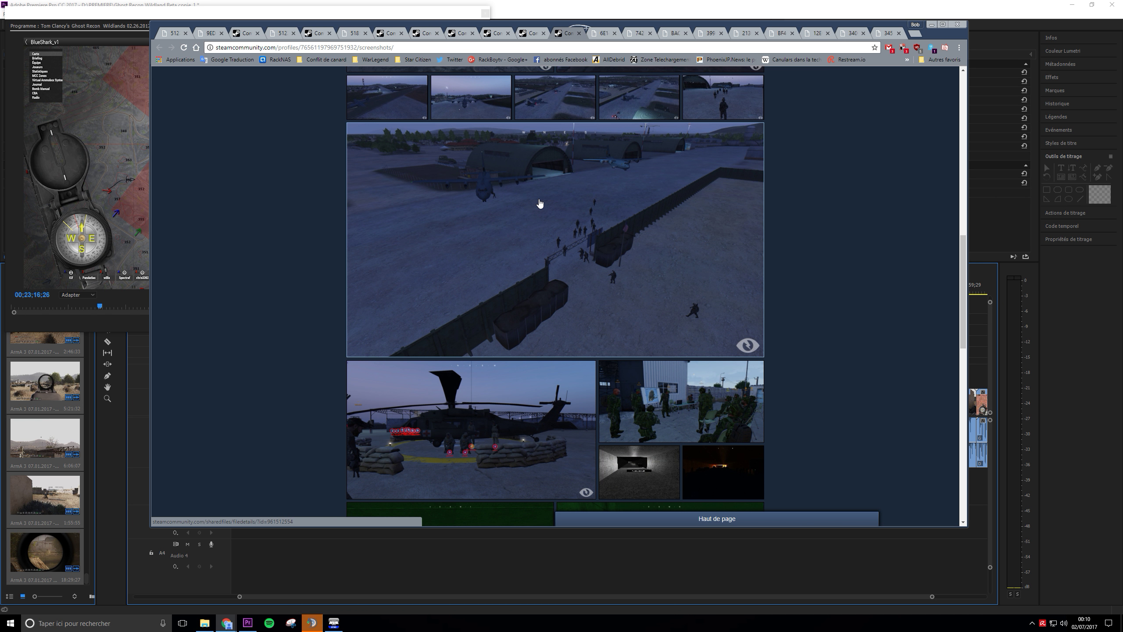
pyautogui.scroll(-3, 539, 204)
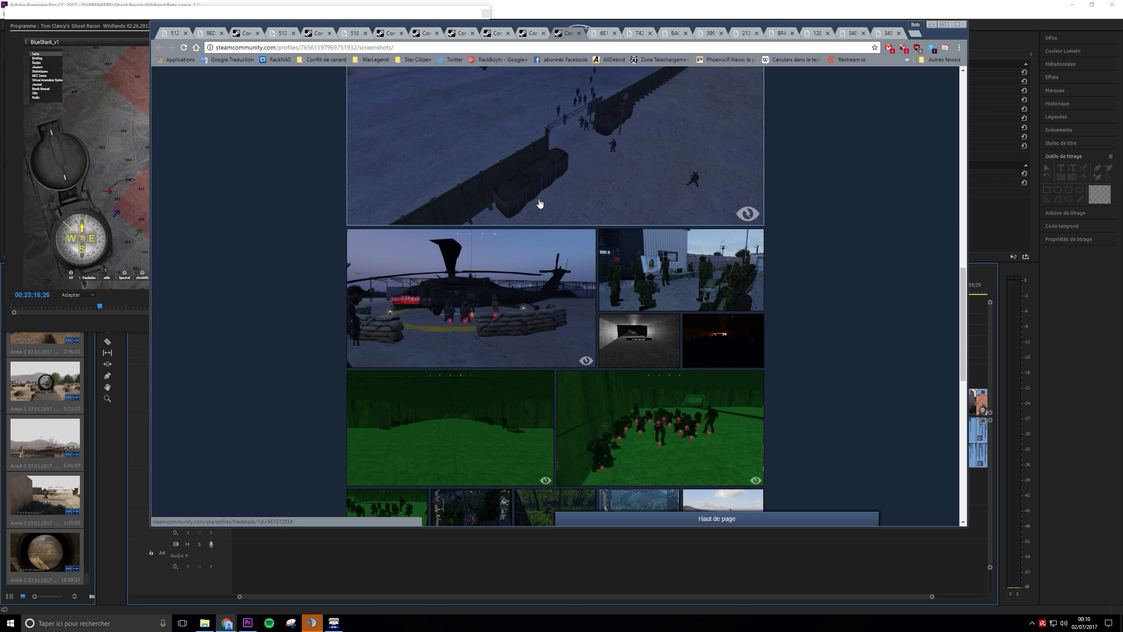
pyautogui.click(480, 276)
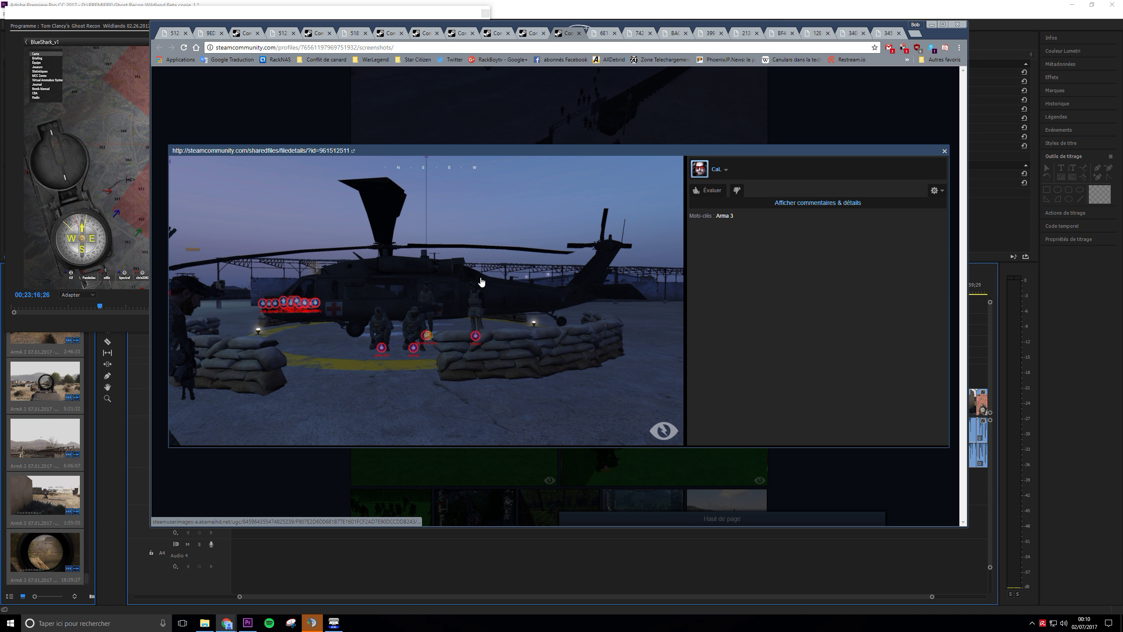
pyautogui.click(481, 278)
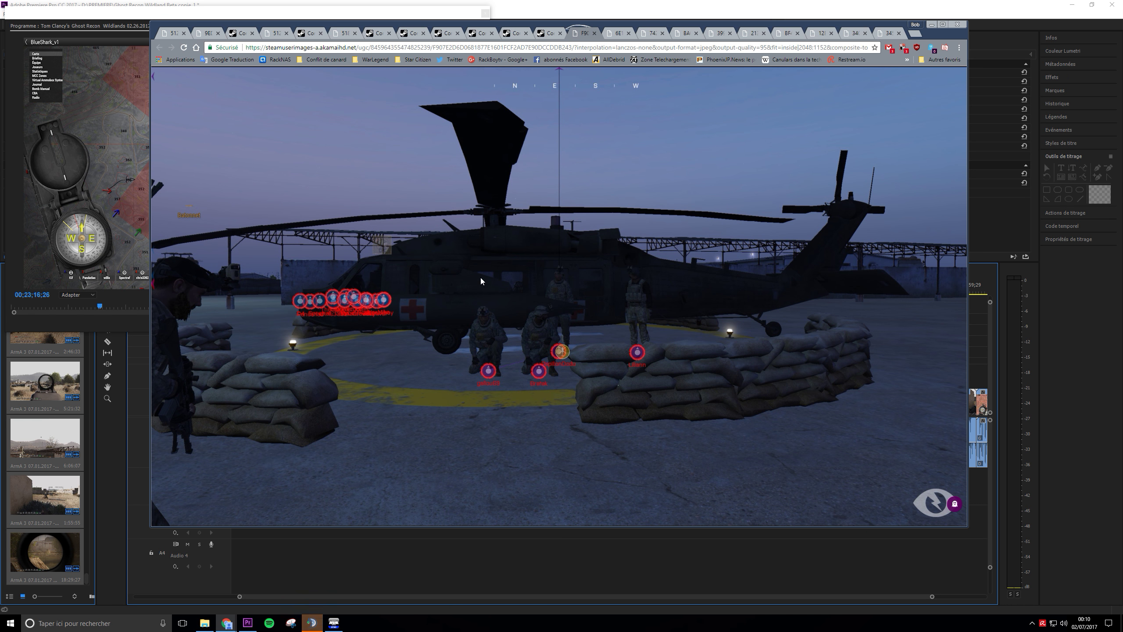
pyautogui.click(549, 36)
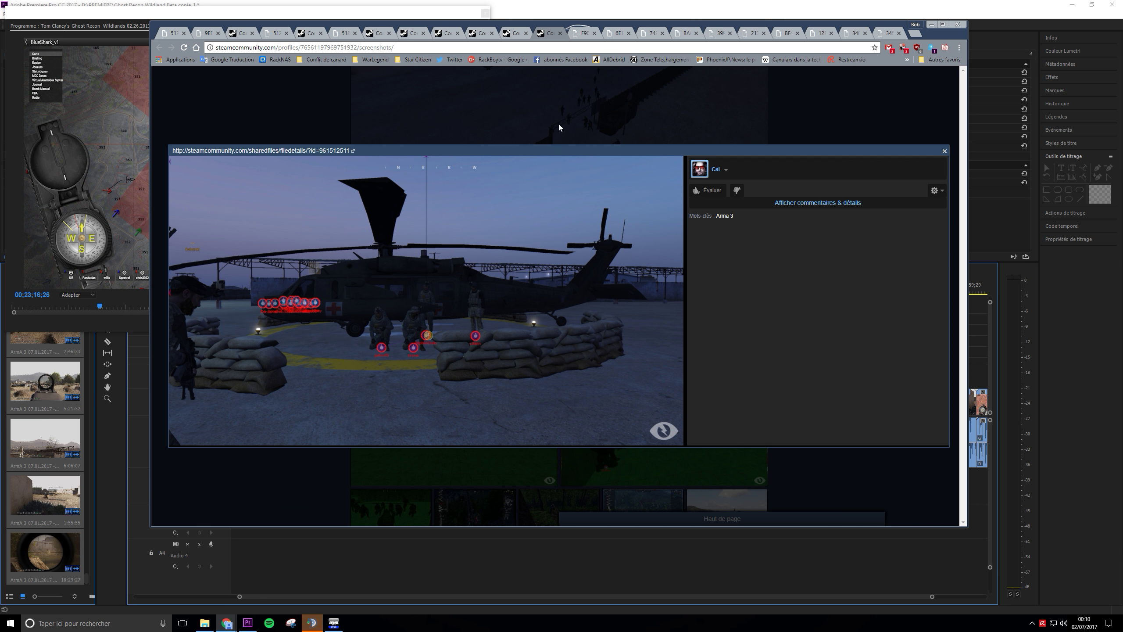
pyautogui.click(561, 125)
# - Open the large dusk screenshot of soldiers at the airbase gate at full size in its own tab, and close the Steam gallery
pyautogui.scroll(3, 560, 176)
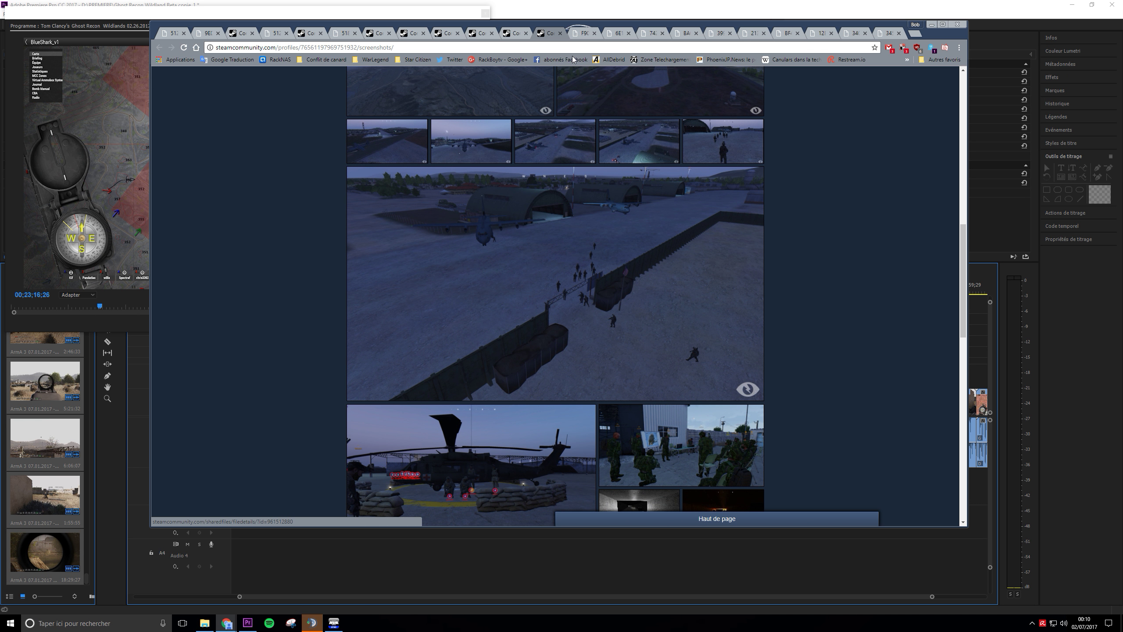
pyautogui.click(582, 34)
pyautogui.click(614, 35)
pyautogui.click(549, 33)
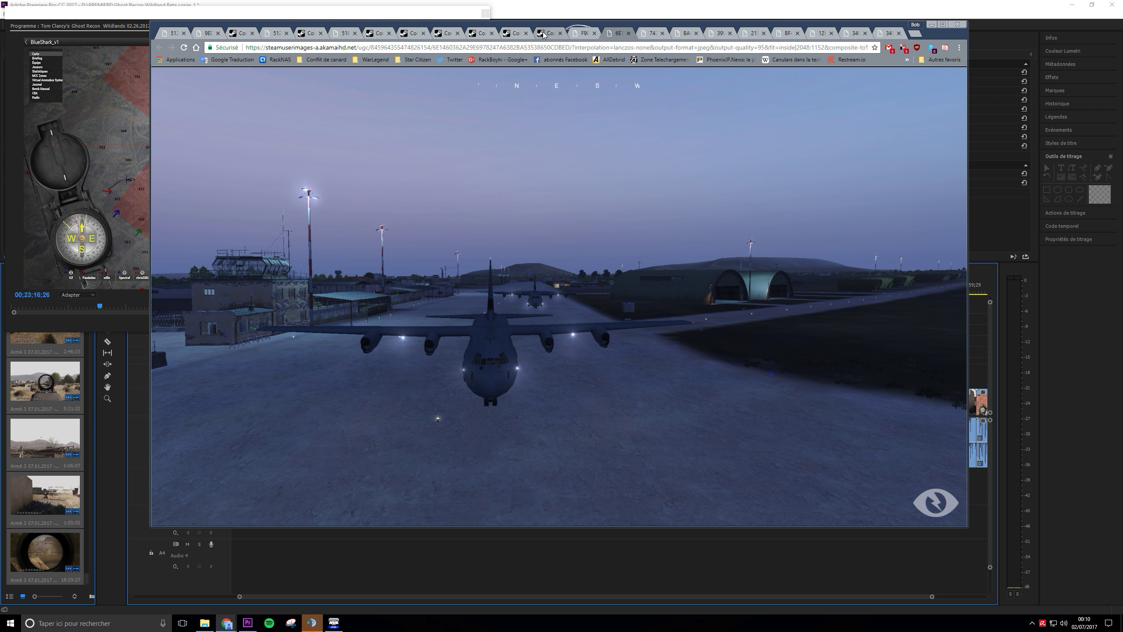
pyautogui.click(533, 216)
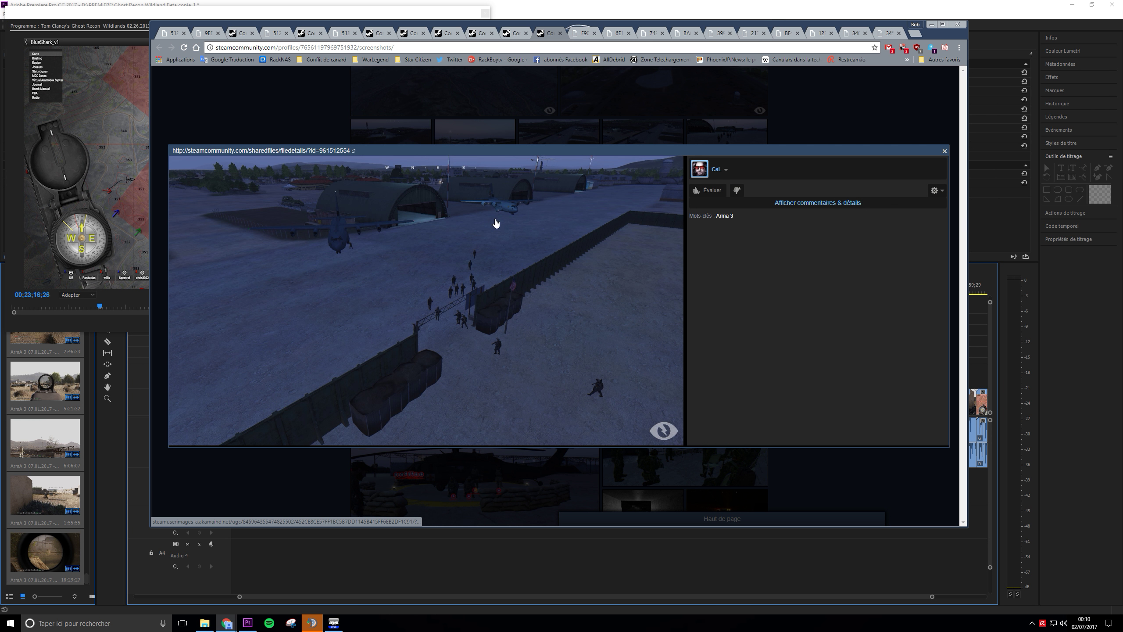
pyautogui.click(496, 222)
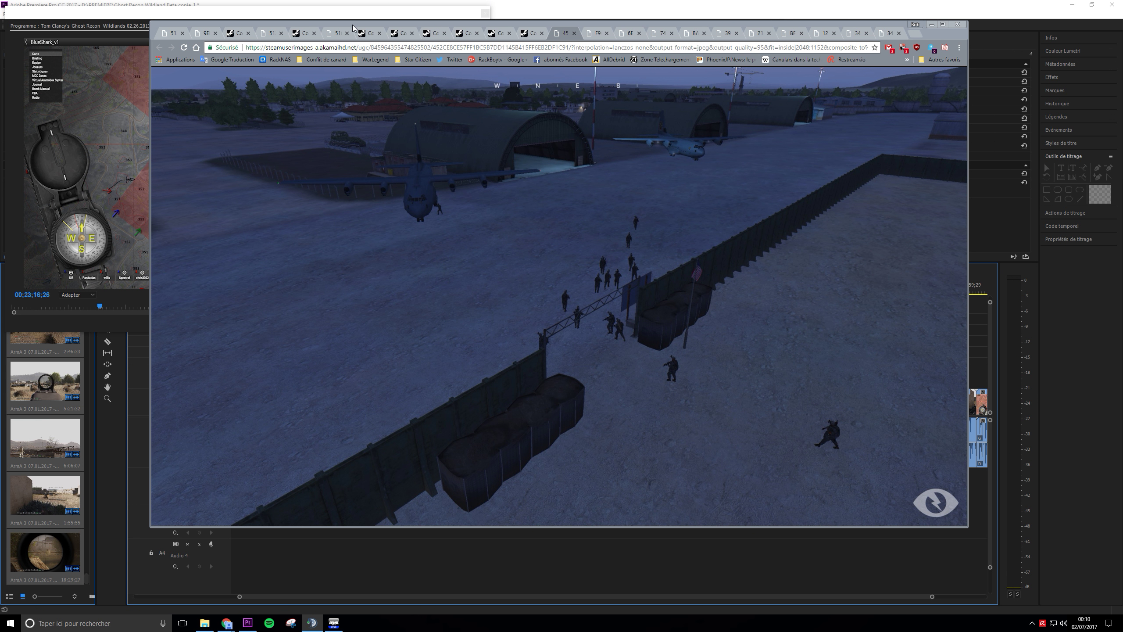
pyautogui.click(530, 35)
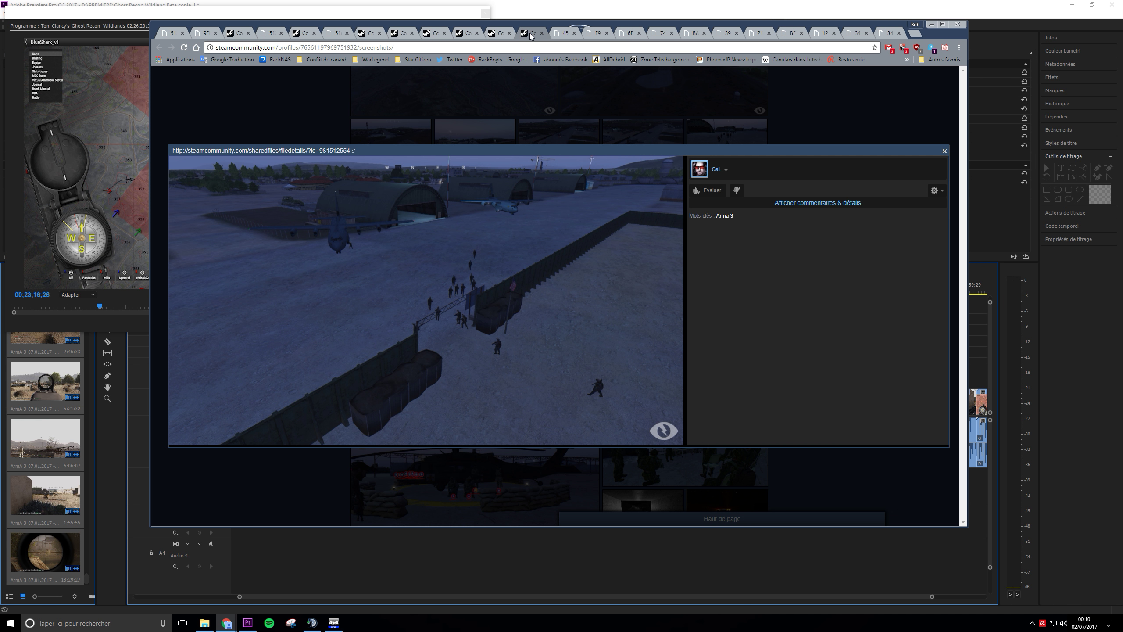
pyautogui.click(507, 116)
pyautogui.click(541, 33)
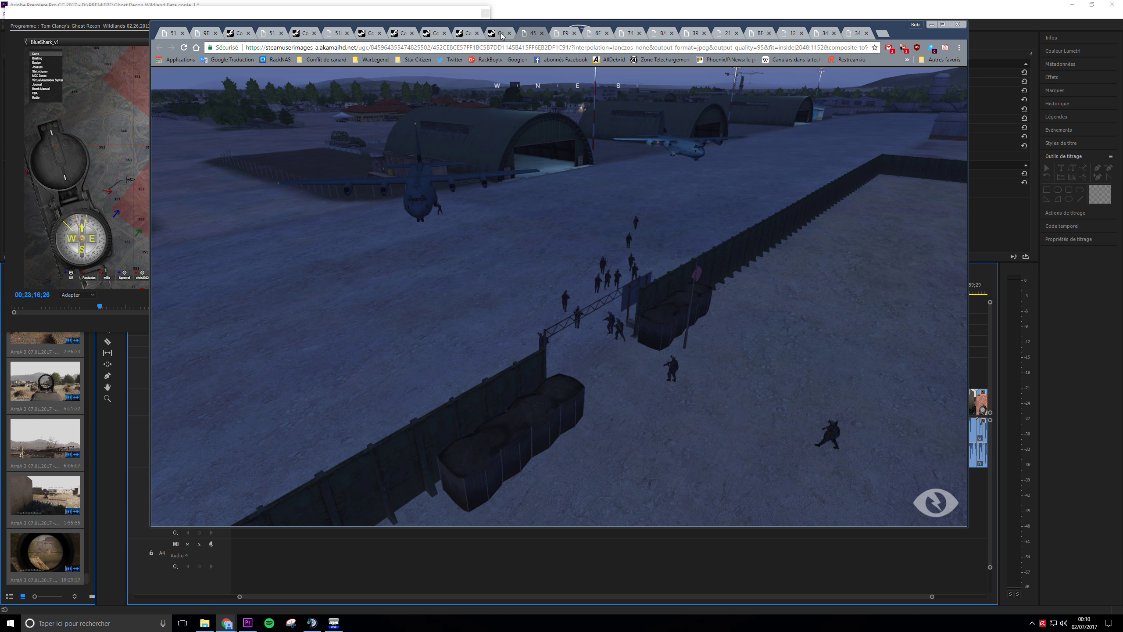
# - Open the screenshot of soldiers kneeling in tall grass at full size, close its Steam page and go to the sunset hill screenshot's page
pyautogui.click(502, 34)
pyautogui.click(509, 186)
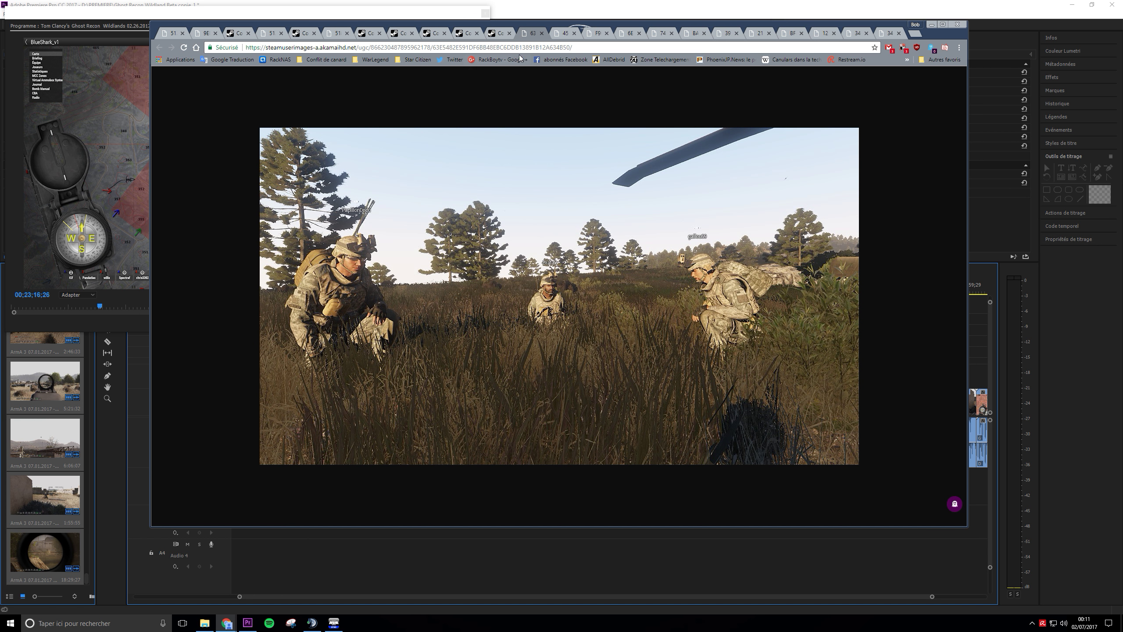
pyautogui.click(502, 36)
pyautogui.click(509, 33)
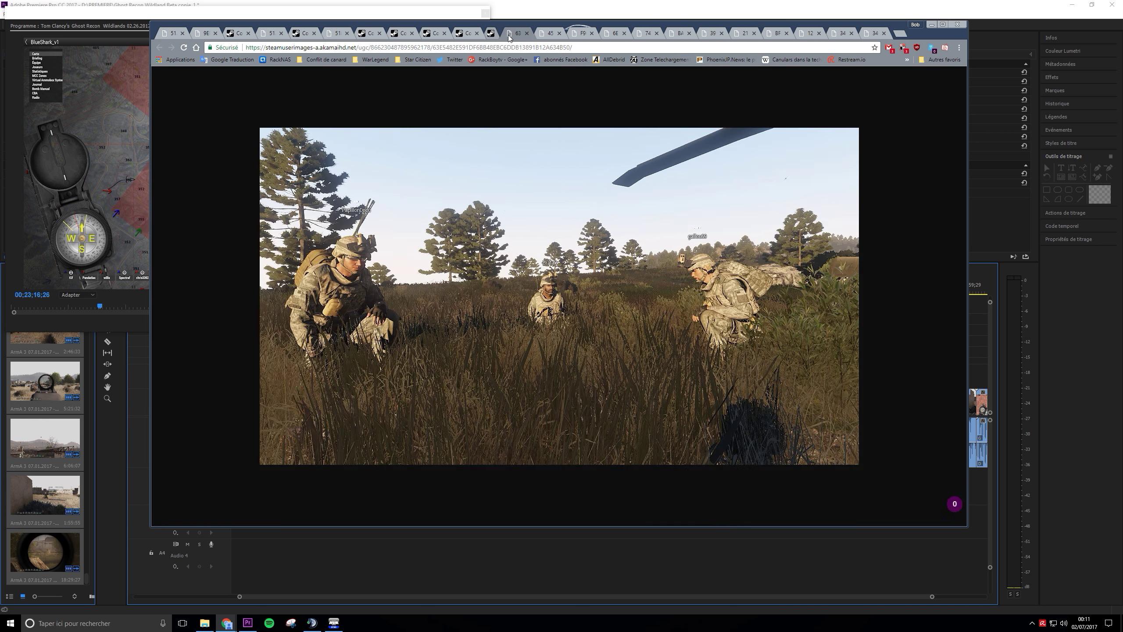
pyautogui.click(467, 34)
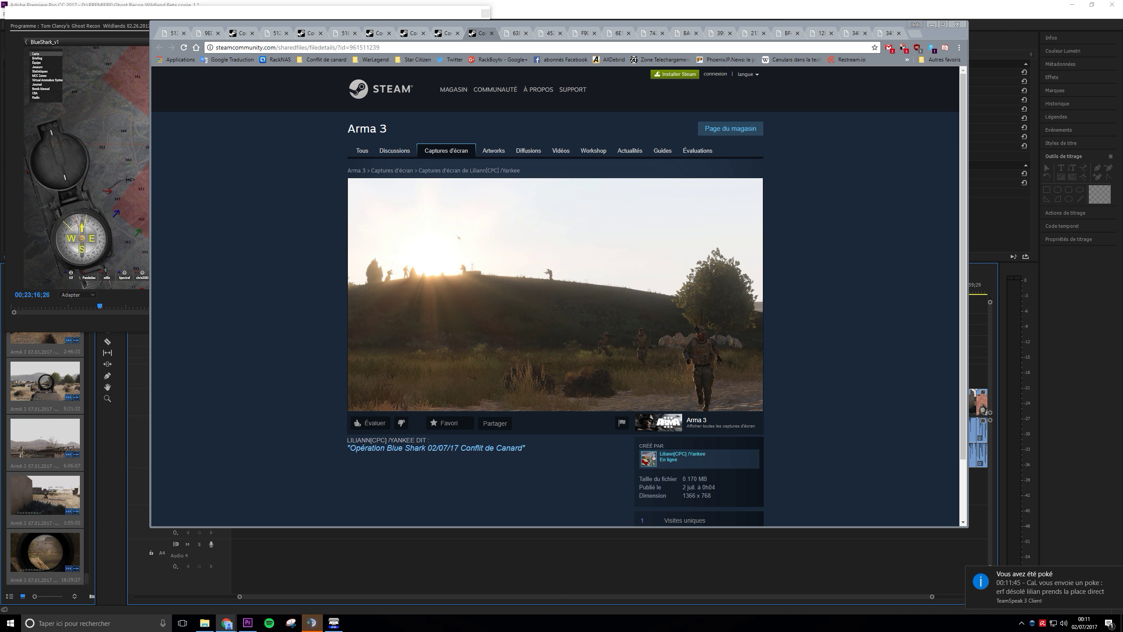
# - Open the sunset hill screenshot at full size in its own tab, and close its Steam page
pyautogui.moveTo(1078, 601)
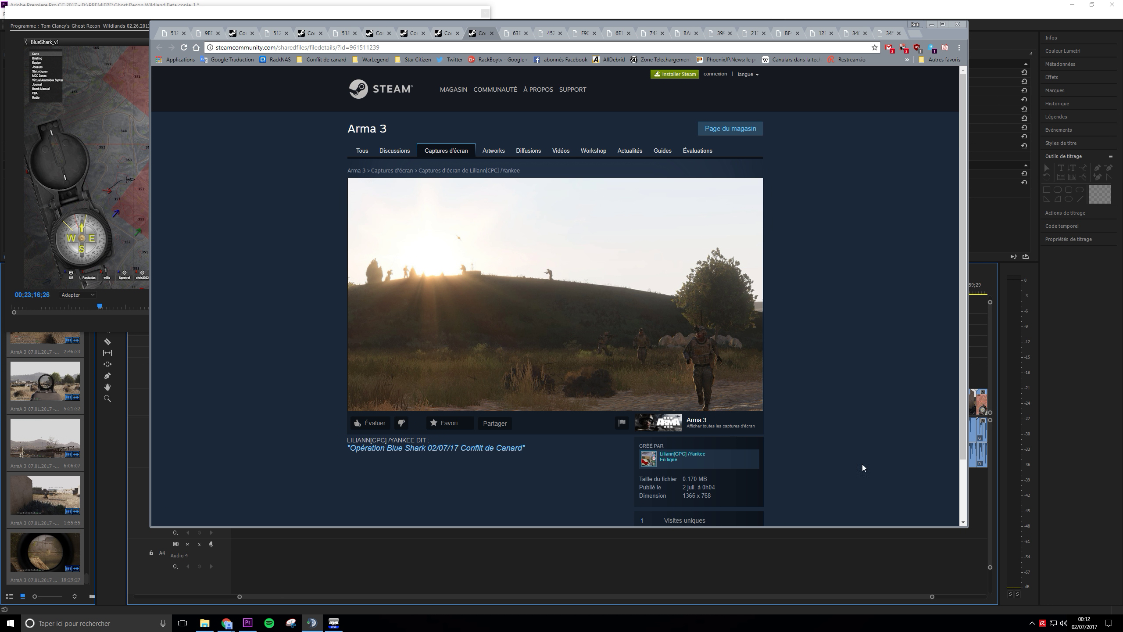
pyautogui.click(520, 313)
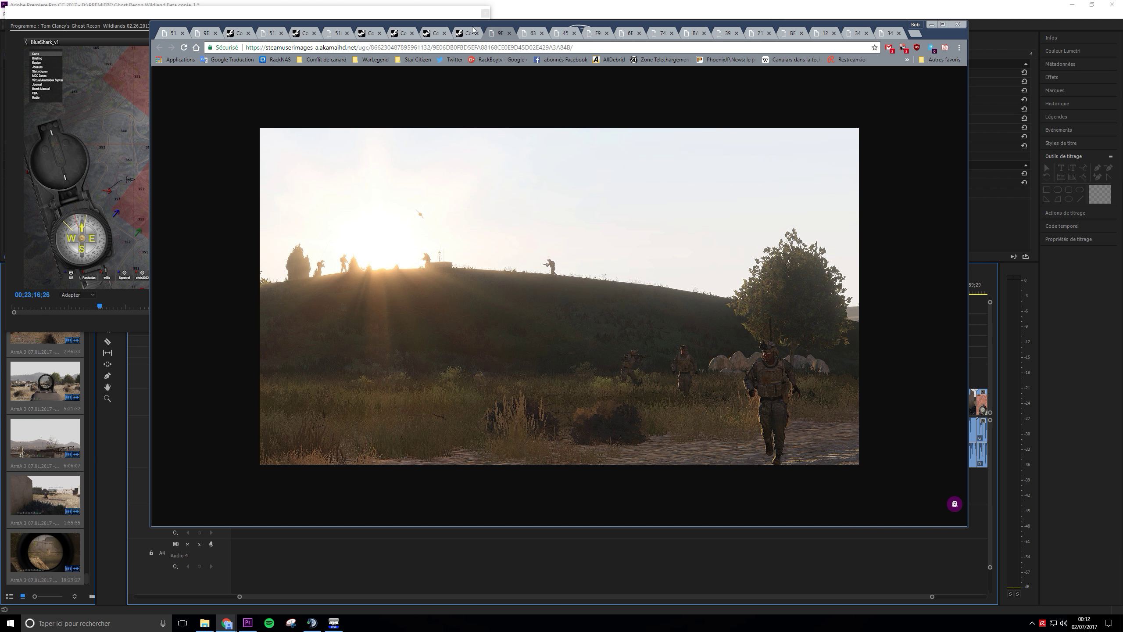
pyautogui.click(532, 33)
pyautogui.click(495, 33)
pyautogui.click(468, 33)
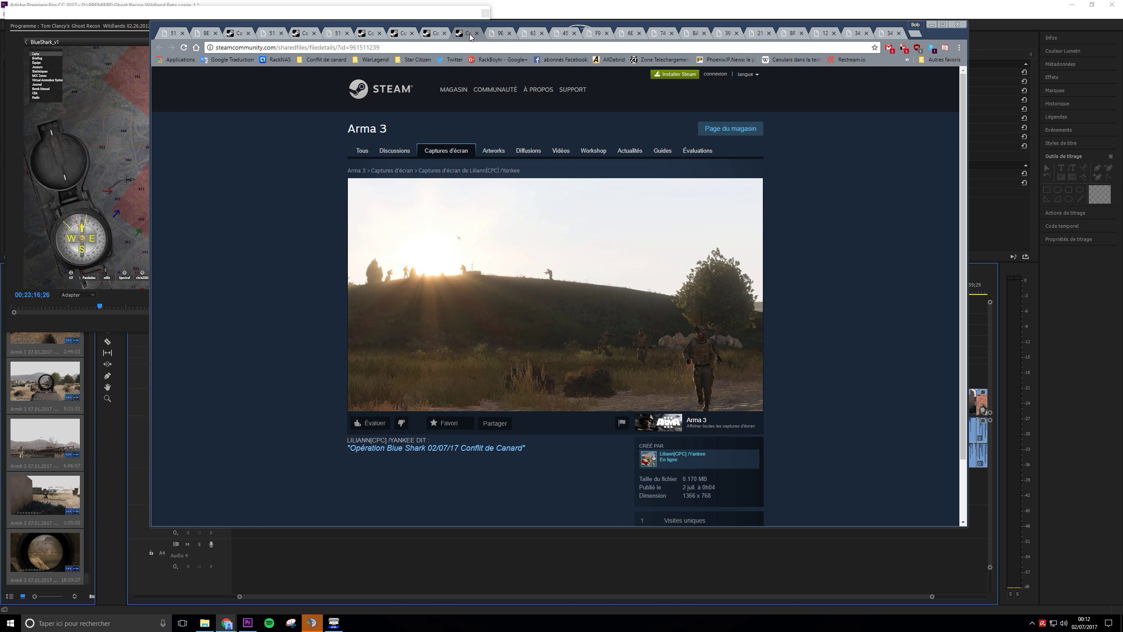
pyautogui.click(476, 33)
# - Open the screenshot of soldiers in front of the medical helicopter in the grass at full size, and close its Steam page
pyautogui.click(432, 34)
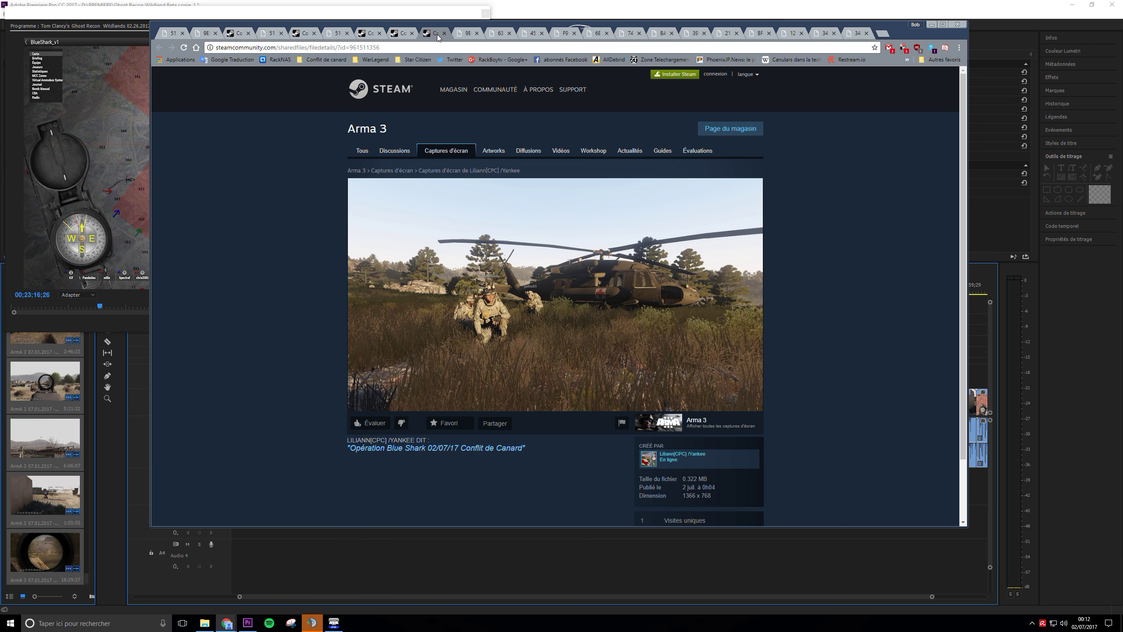
pyautogui.click(451, 212)
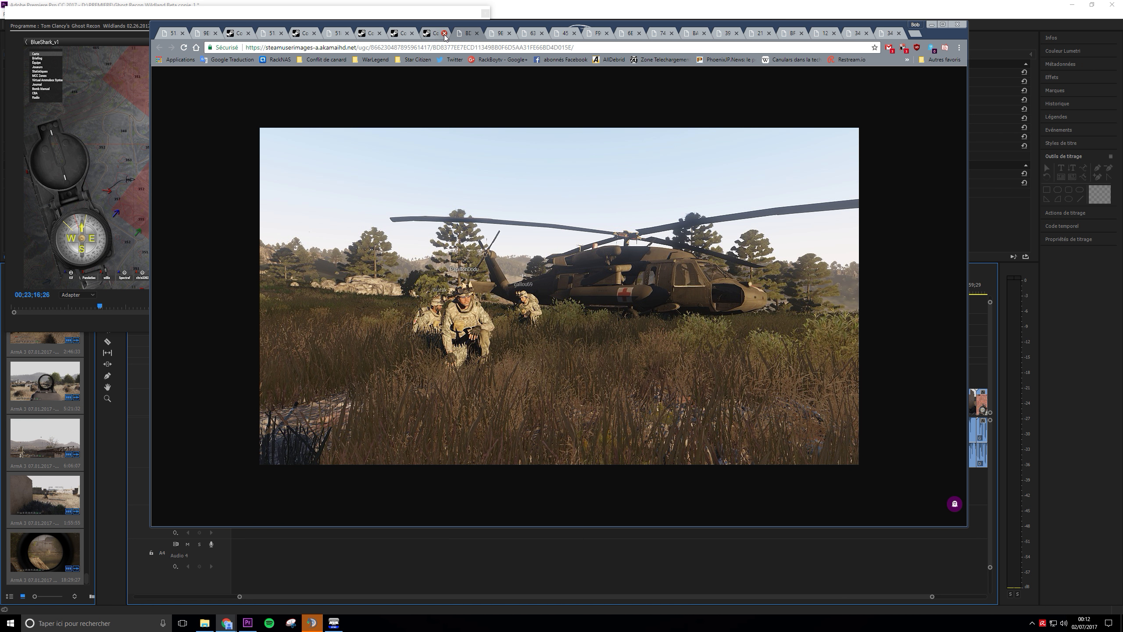
pyautogui.click(444, 34)
# - Look through the Steam gallery of plane-interior, dusk airbase and desert screenshots, and close it
pyautogui.click(403, 36)
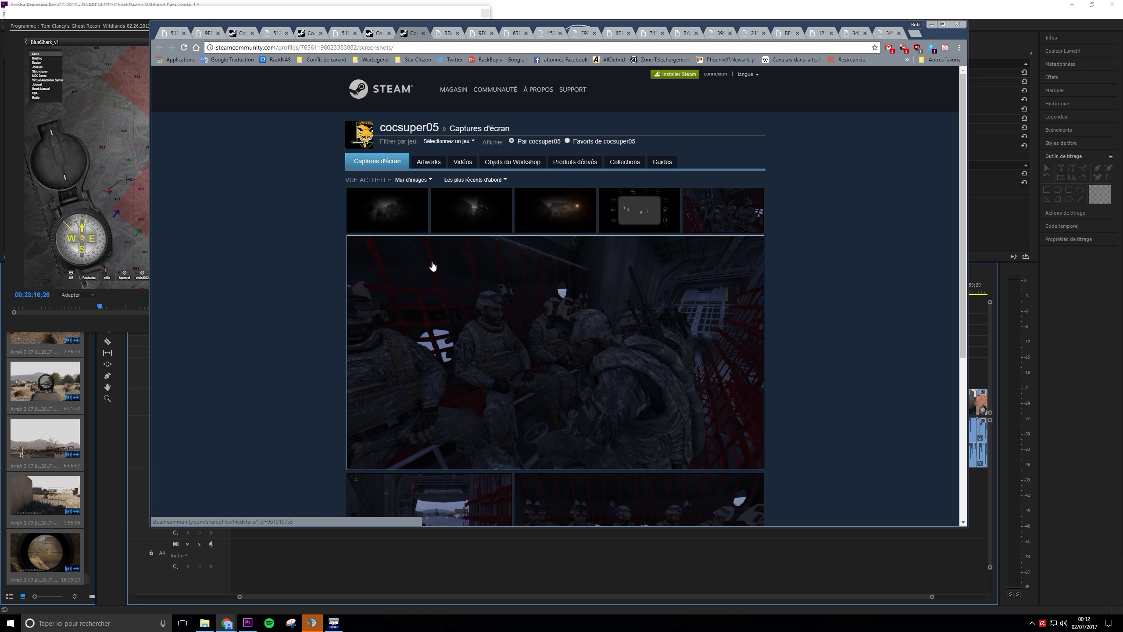
pyautogui.scroll(-6, 433, 266)
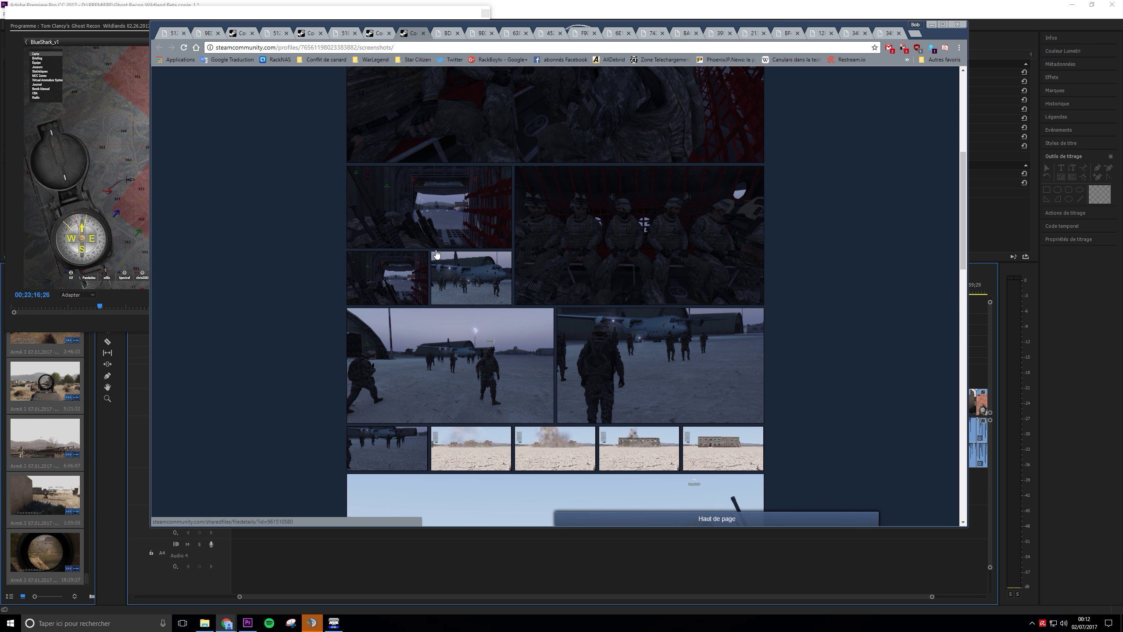
pyautogui.scroll(-1, 436, 253)
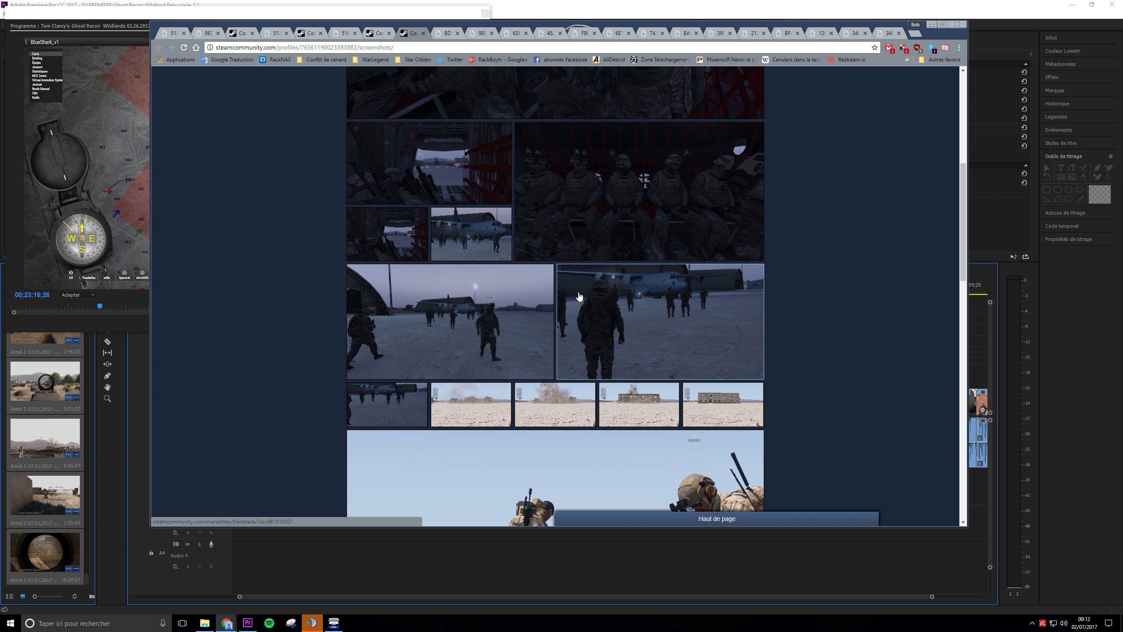
pyautogui.scroll(-4, 576, 292)
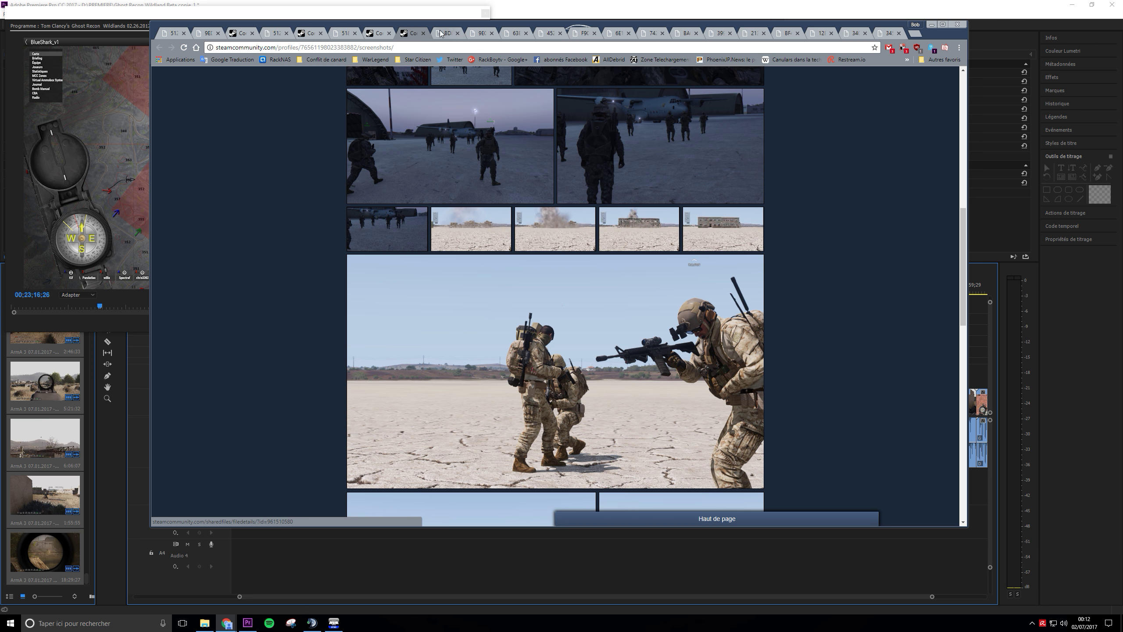
pyautogui.click(423, 34)
# - Open the screenshot of five soldiers overlooking the valley at full size in its own tab, and close its Steam page
pyautogui.click(370, 37)
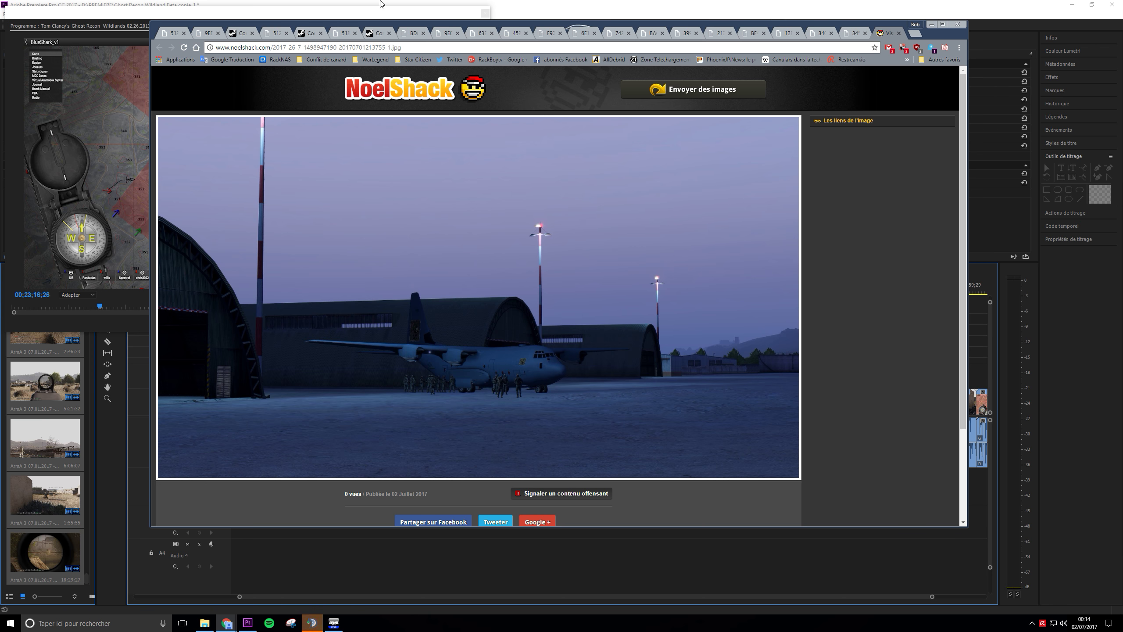
pyautogui.click(380, 33)
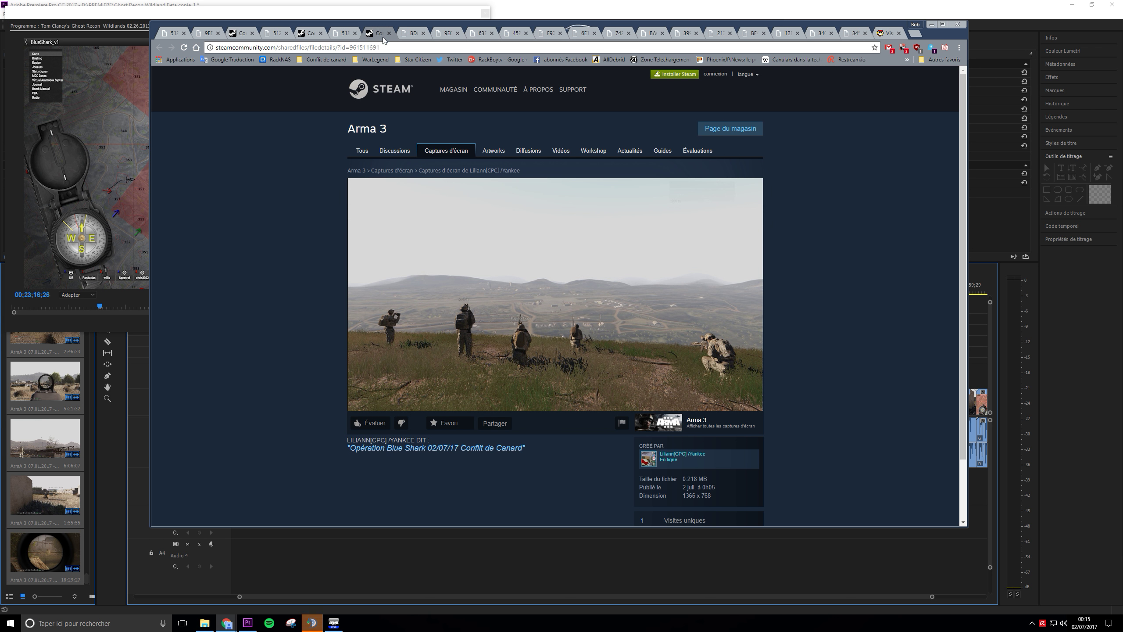
pyautogui.click(481, 221)
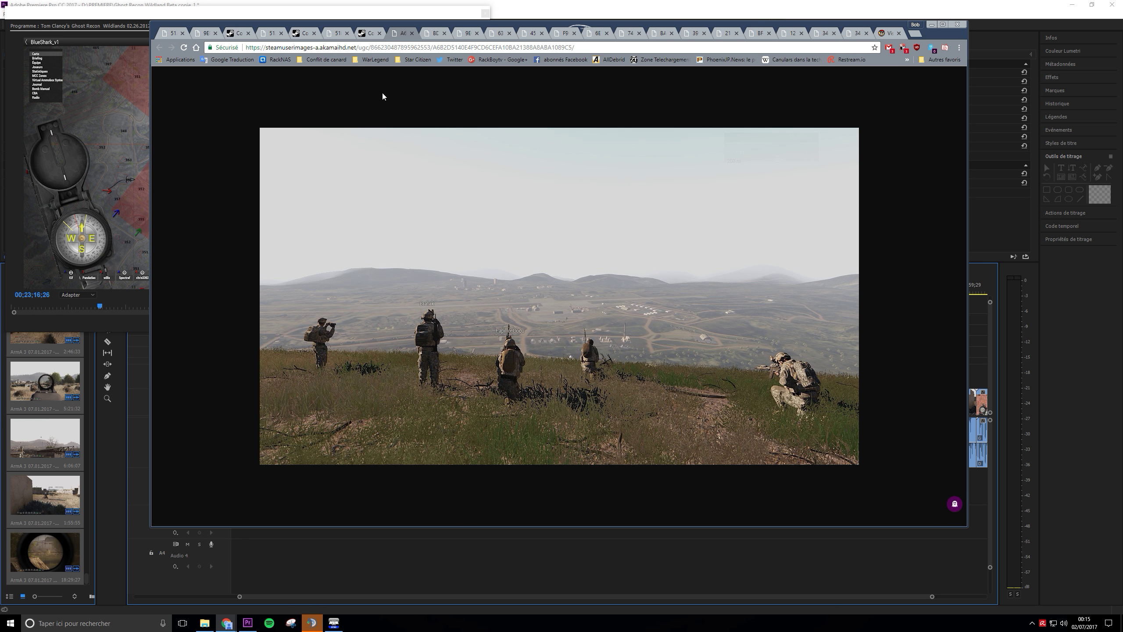
pyautogui.click(370, 35)
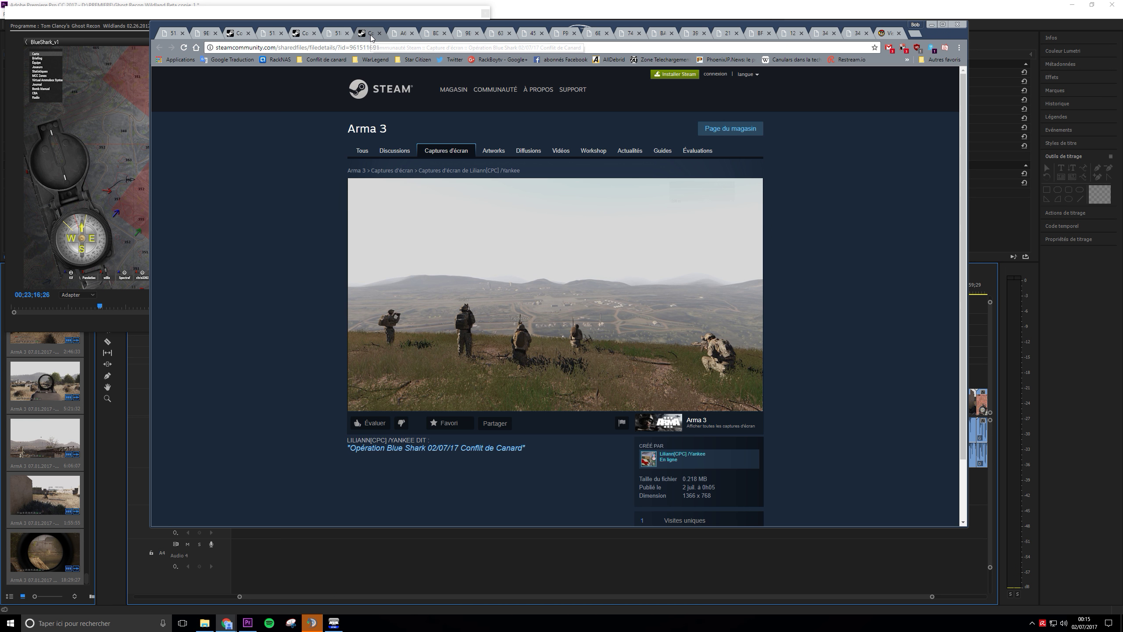
pyautogui.middleClick(370, 35)
# - Open the black-and-white "Mission accomplie" screenshot of the medical helicopter at full size, and close its Steam page
pyautogui.click(336, 33)
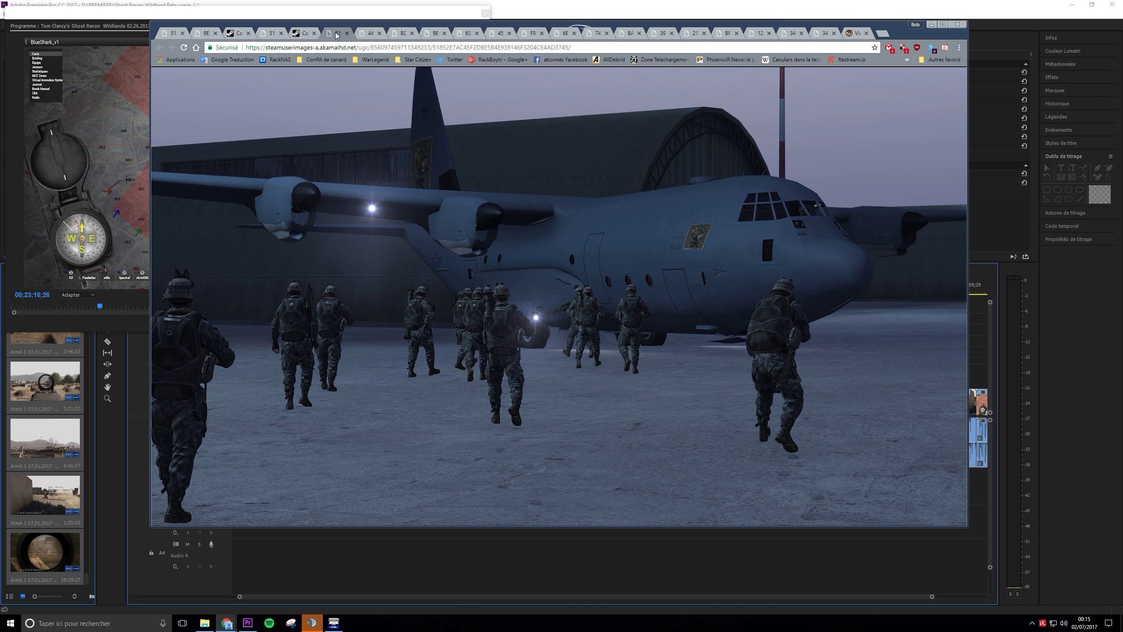
pyautogui.click(309, 34)
pyautogui.click(399, 222)
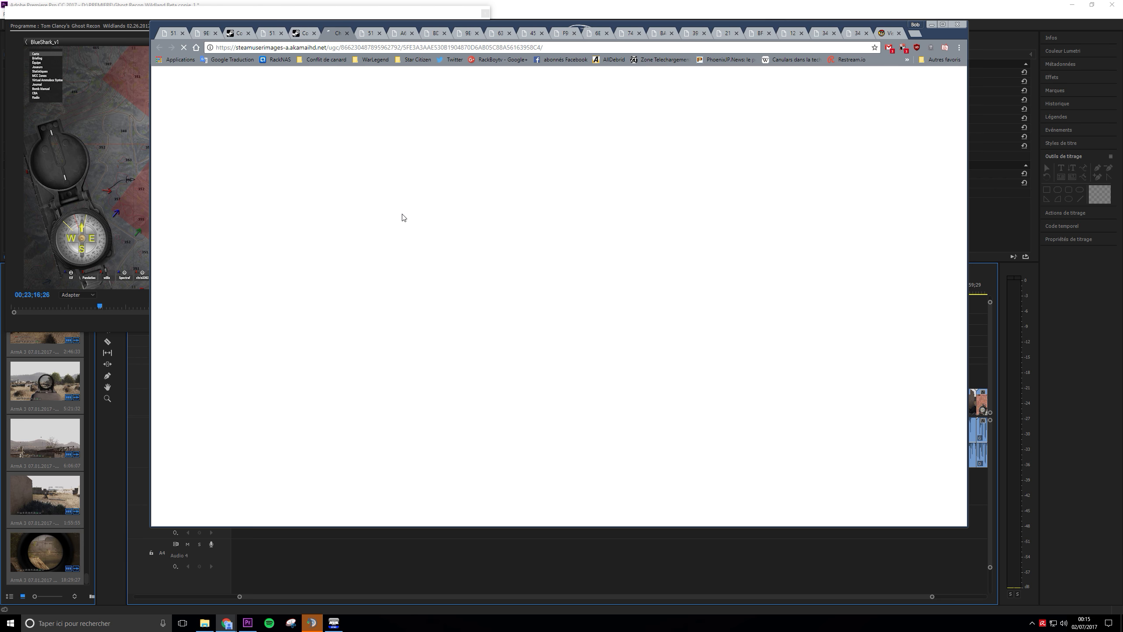
pyautogui.click(308, 34)
pyautogui.click(314, 35)
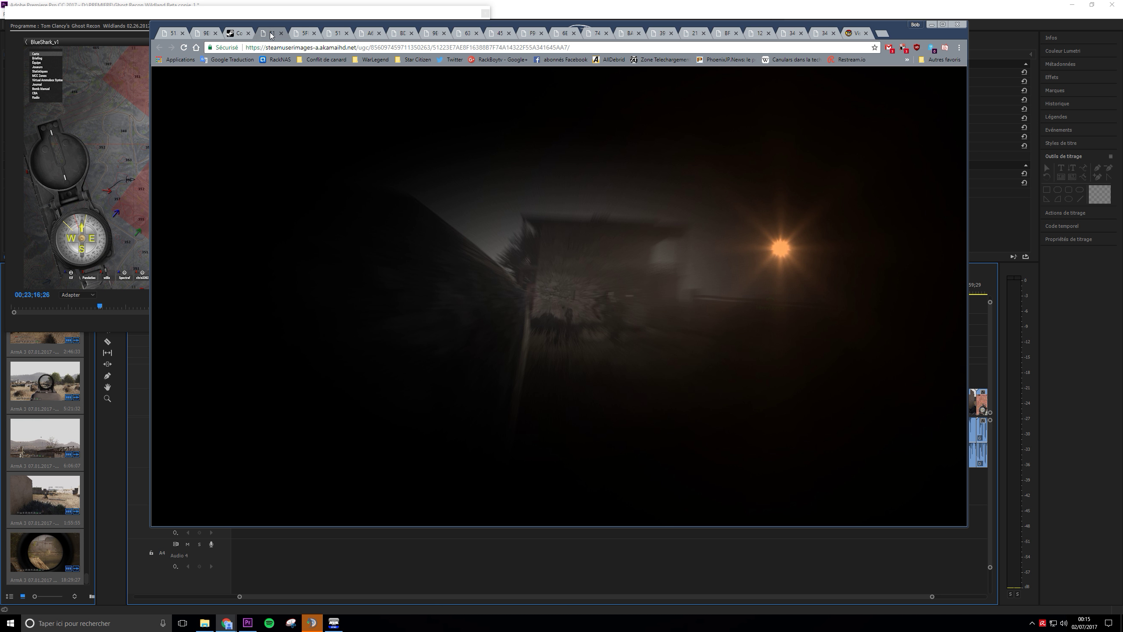
# - Open the gallery's first screenshot, with two soldiers kneeling in a hangar, at full size in its own tab, and close the gallery
pyautogui.click(240, 35)
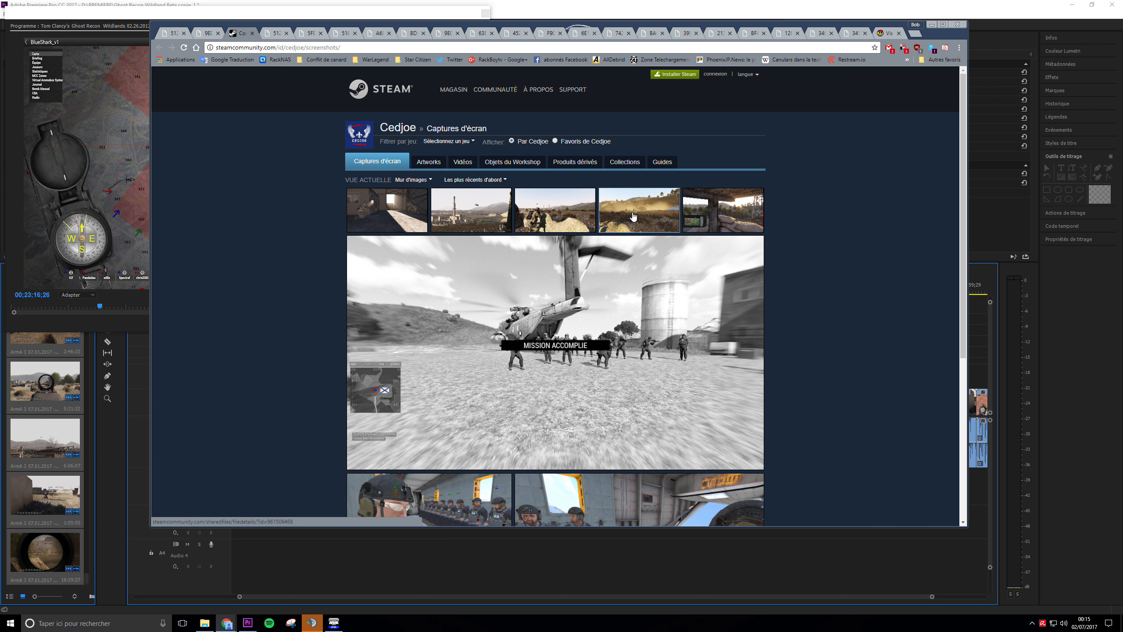
pyautogui.click(397, 208)
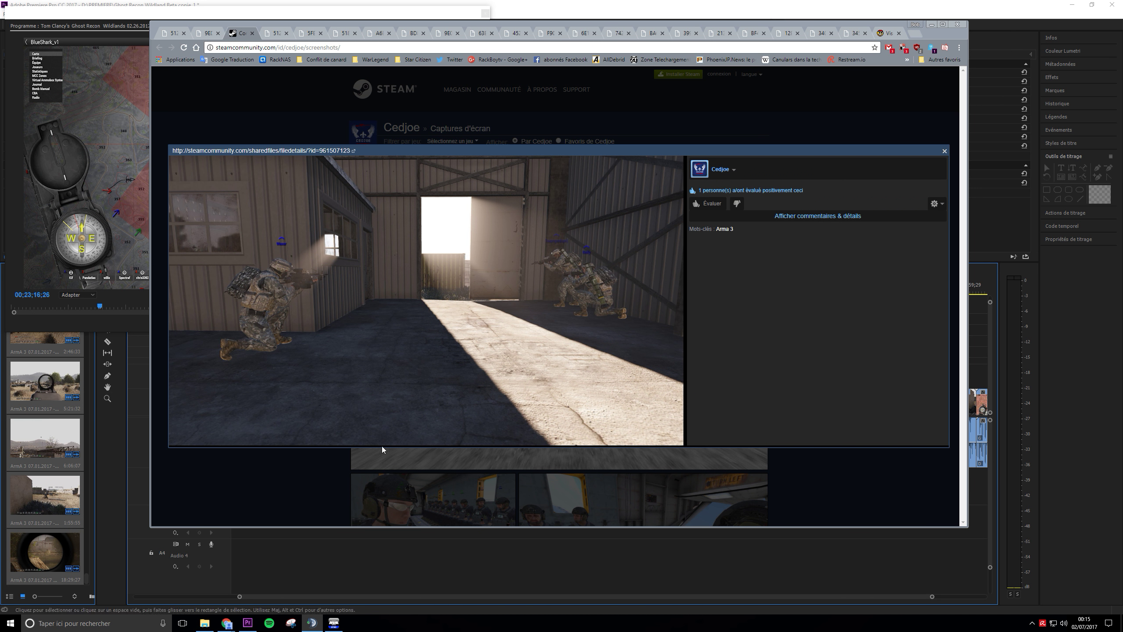
pyautogui.hotkey('alt', 'Tab')
pyautogui.click(504, 304)
pyautogui.click(242, 34)
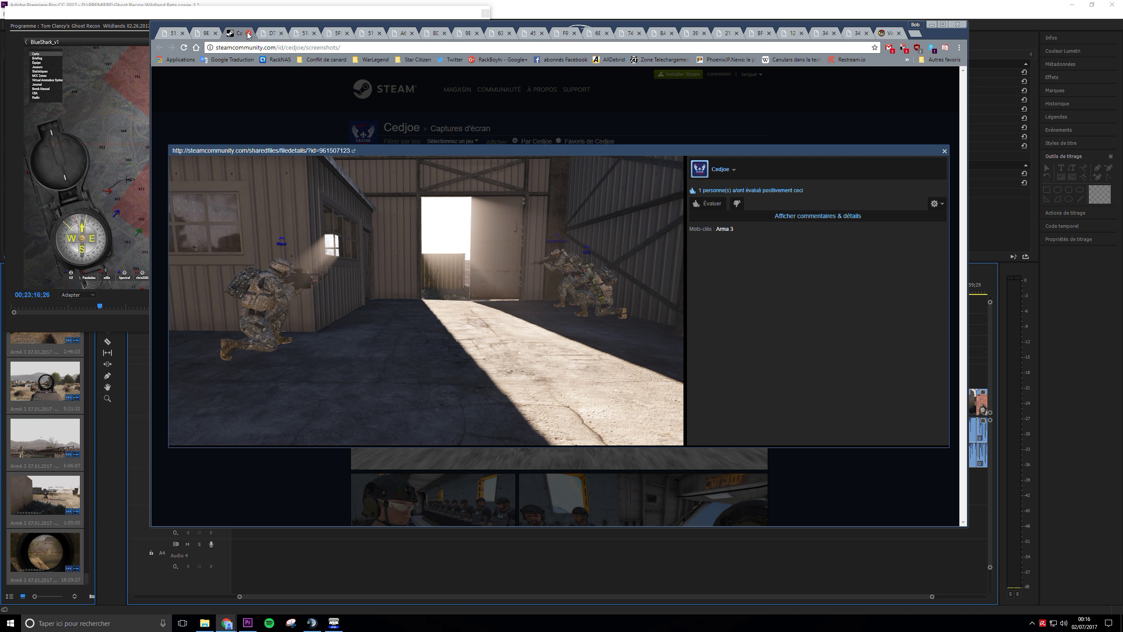
pyautogui.click(251, 103)
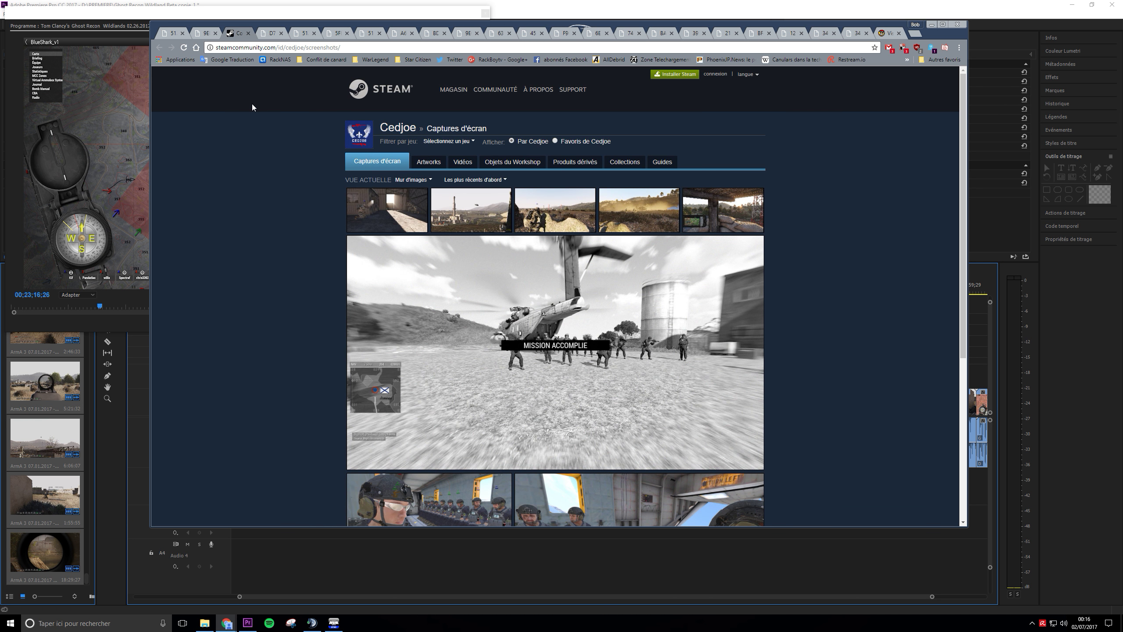
pyautogui.click(249, 33)
# - Close the duplicate tab of the dark night screenshot with the orange light, and minimise the browser
pyautogui.click(173, 34)
pyautogui.click(171, 34)
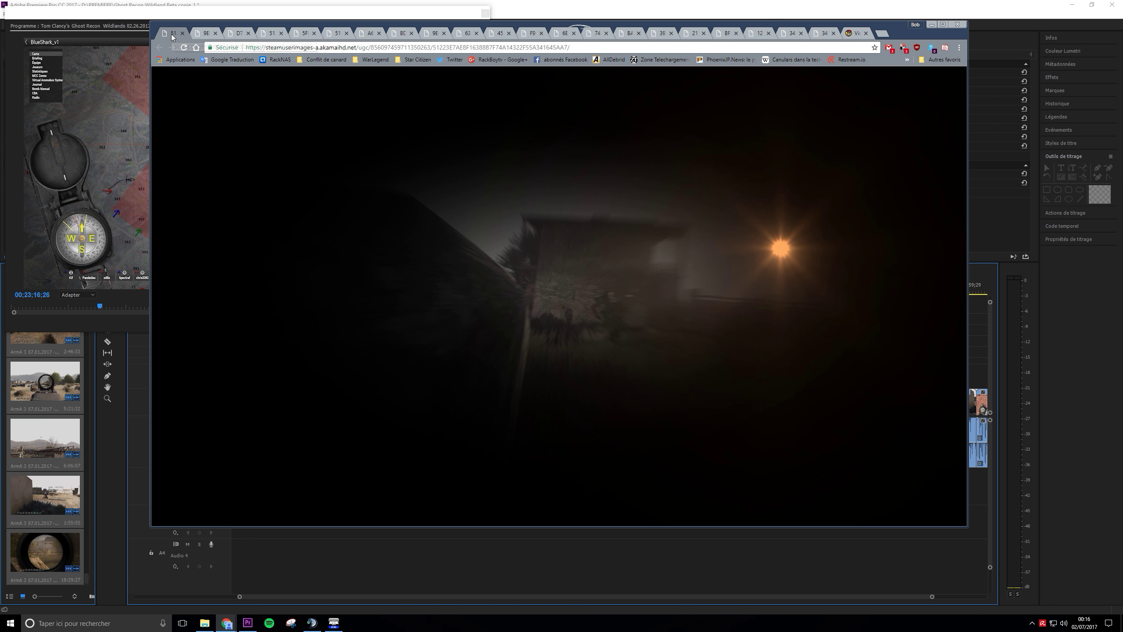
pyautogui.click(240, 33)
pyautogui.click(270, 33)
pyautogui.click(281, 34)
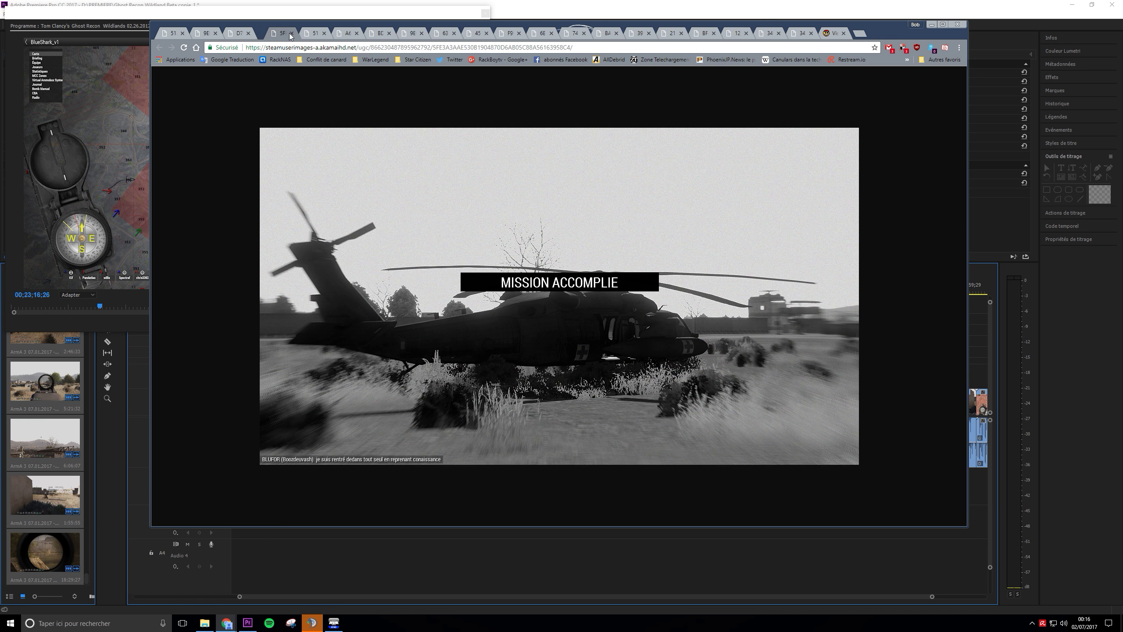
pyautogui.click(933, 24)
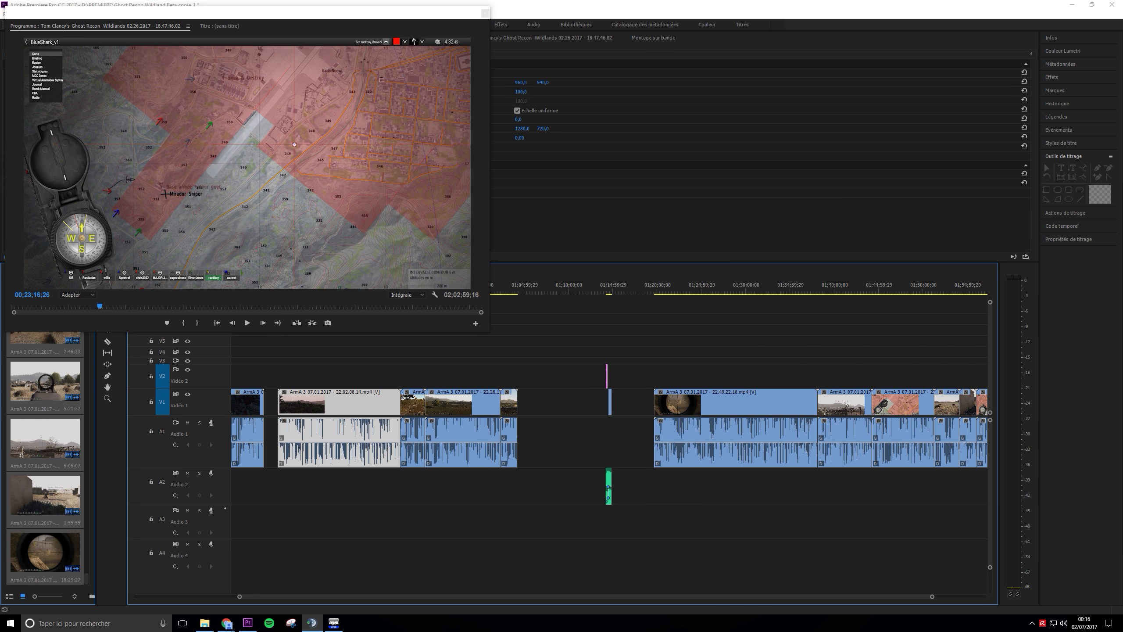
# - Save the project in Premiere Pro, and close the ArmA3Sync launcher
pyautogui.hotkey('alt', 'Tab')
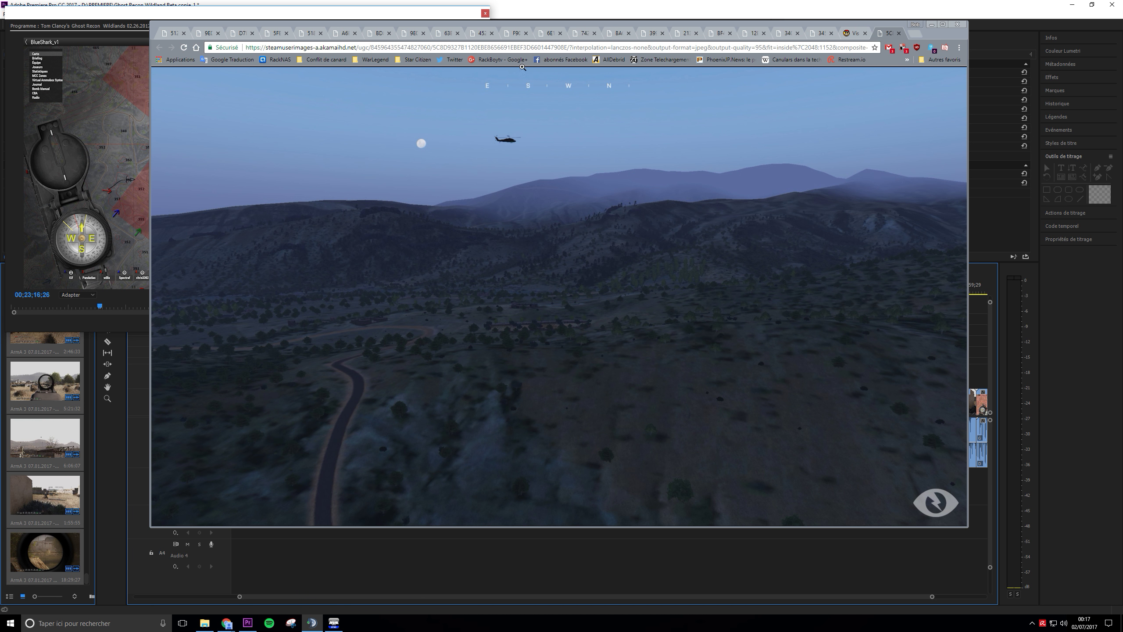
pyautogui.click(569, 8)
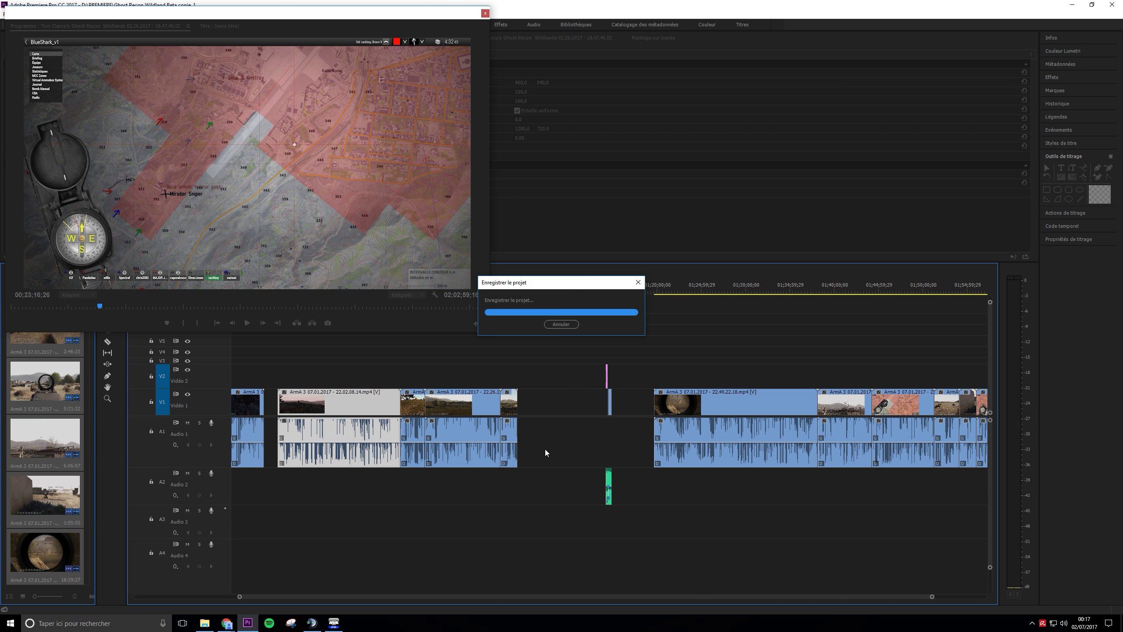
pyautogui.click(333, 624)
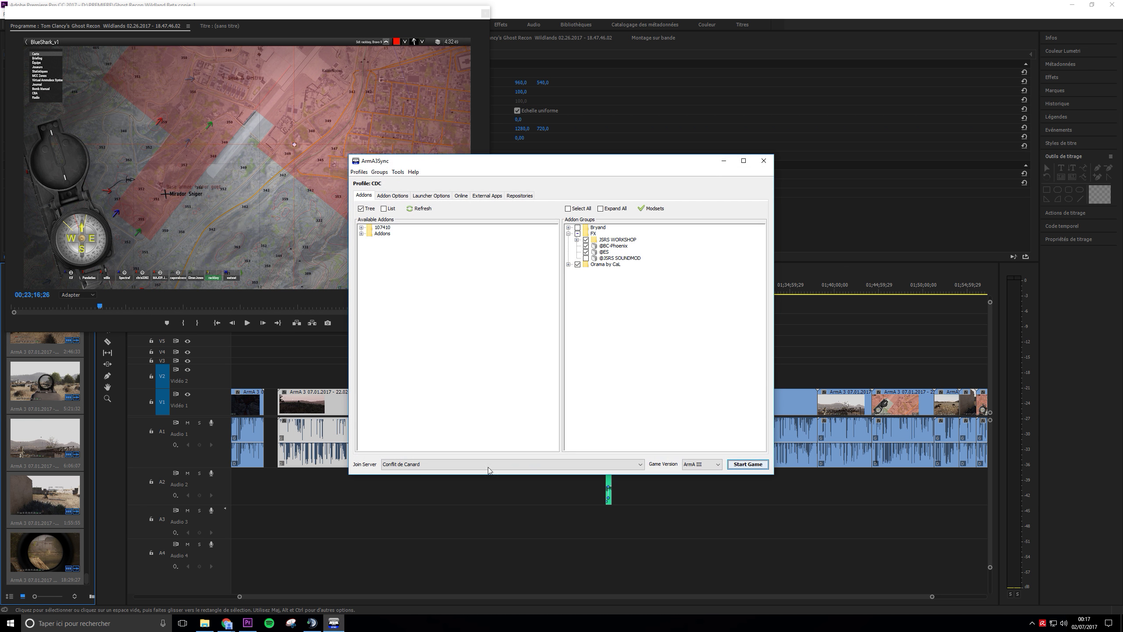
pyautogui.click(765, 161)
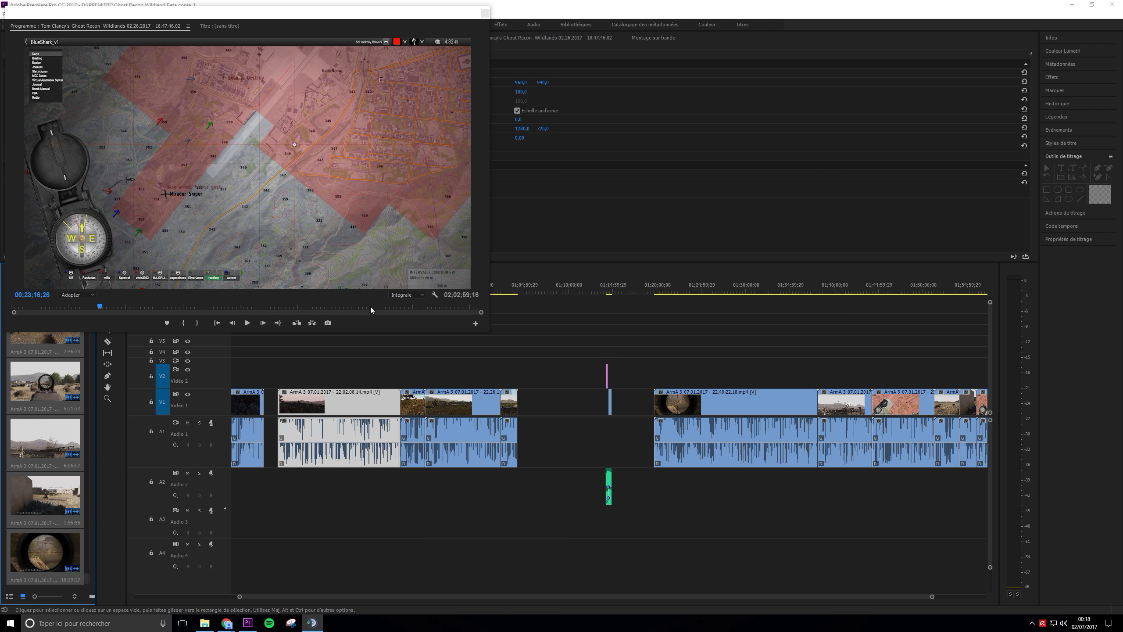
# - Clear the floating Program monitor from over the workspace, and deselect the timeline clips
pyautogui.click(350, 368)
pyautogui.moveTo(354, 20); pyautogui.dragTo(104, 267)
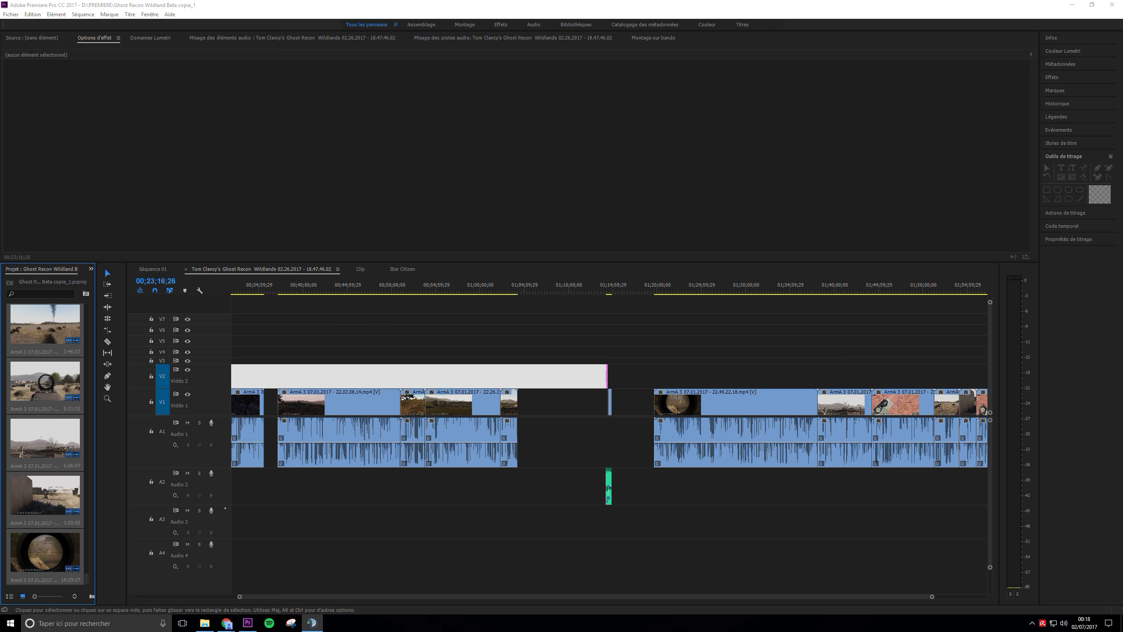
pyautogui.click(557, 389)
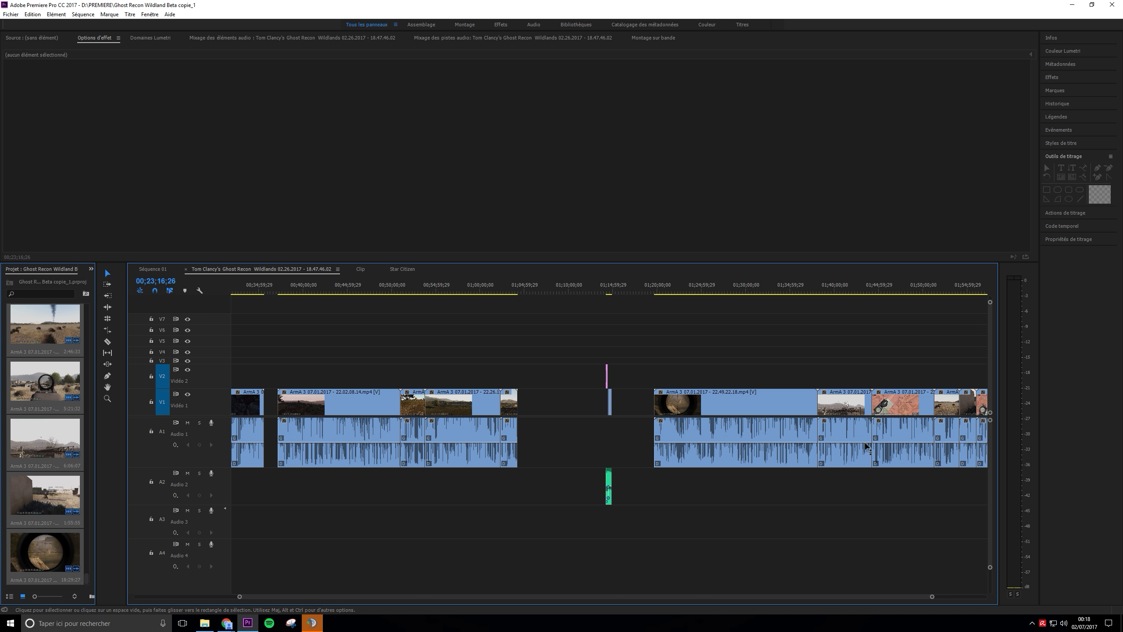